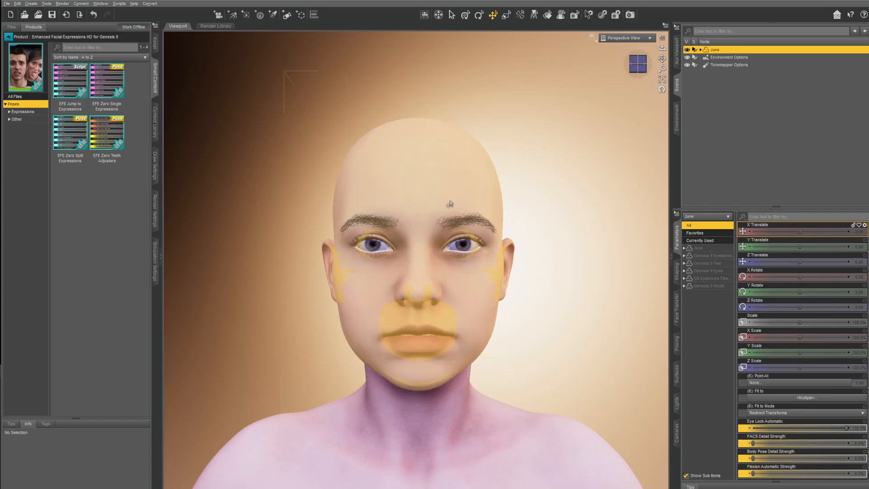
# Step: Filter the June figure's parameters by "EFE" and set EFE Amazed to 100%
pyautogui.click(787, 218)
pyautogui.write('EFE')
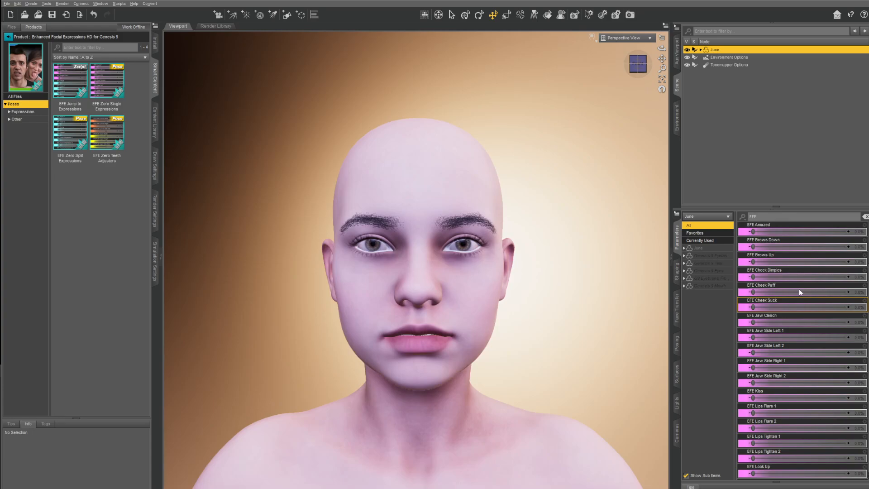
pyautogui.scroll(-3, 787, 367)
pyautogui.scroll(5, 791, 380)
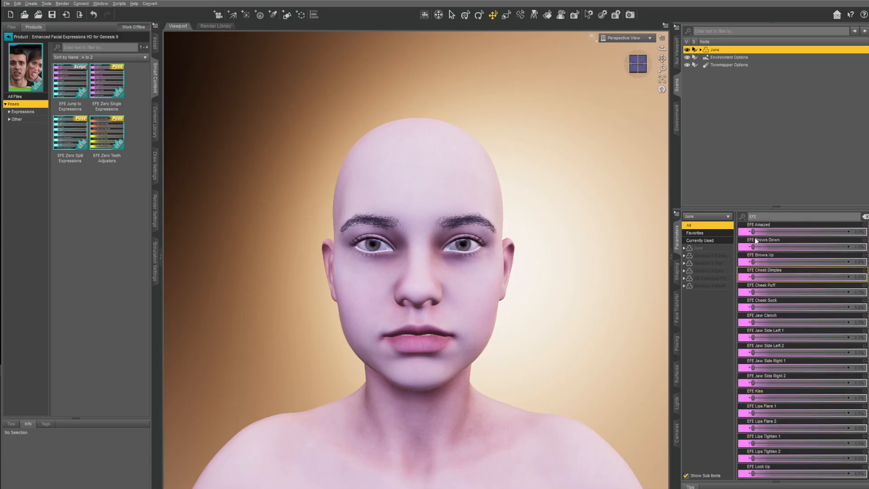
pyautogui.moveTo(753, 231); pyautogui.dragTo(847, 232)
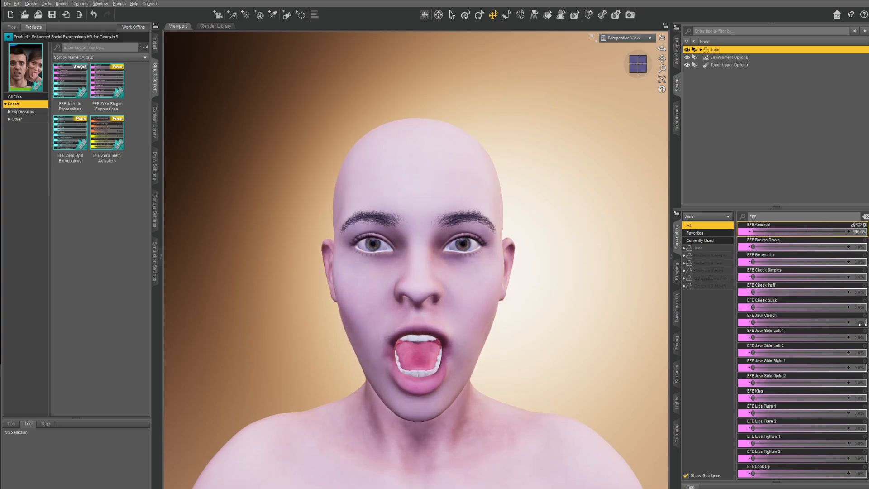
pyautogui.scroll(2, 576, 300)
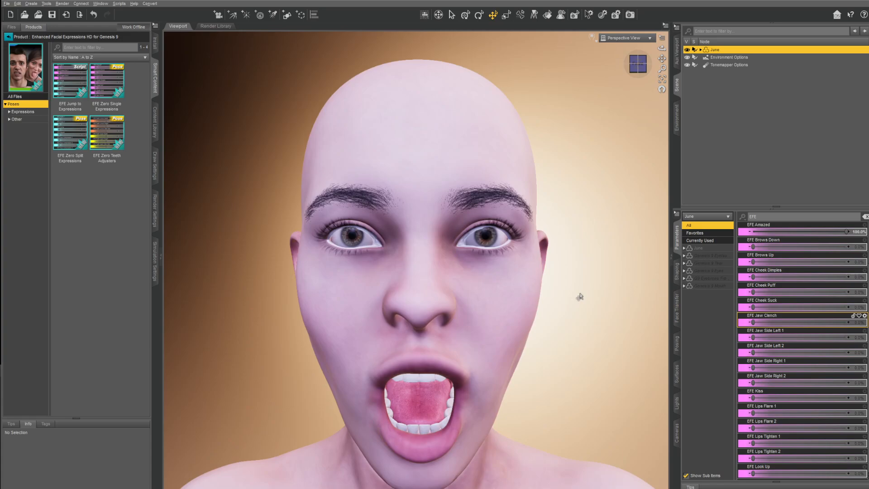
pyautogui.scroll(-2, 564, 301)
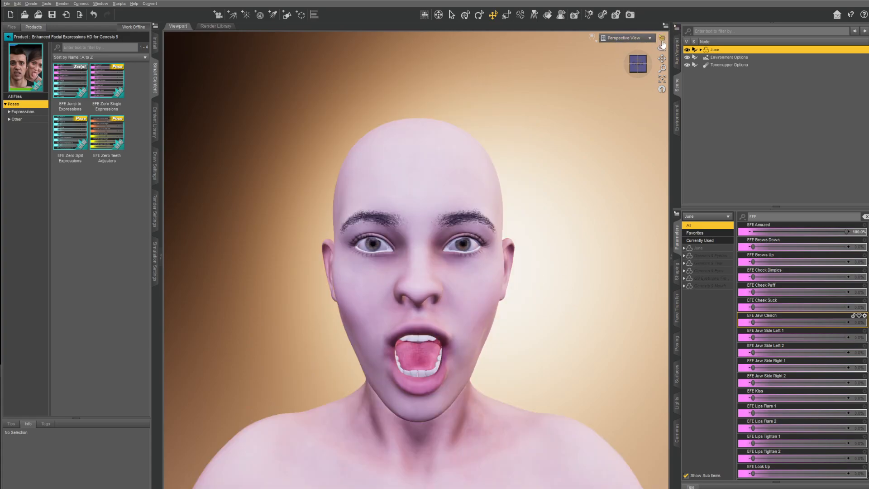
# Step: Turn on the viewport's aspect frame and switch its draw style to NVIDIA Iray
pyautogui.click(661, 41)
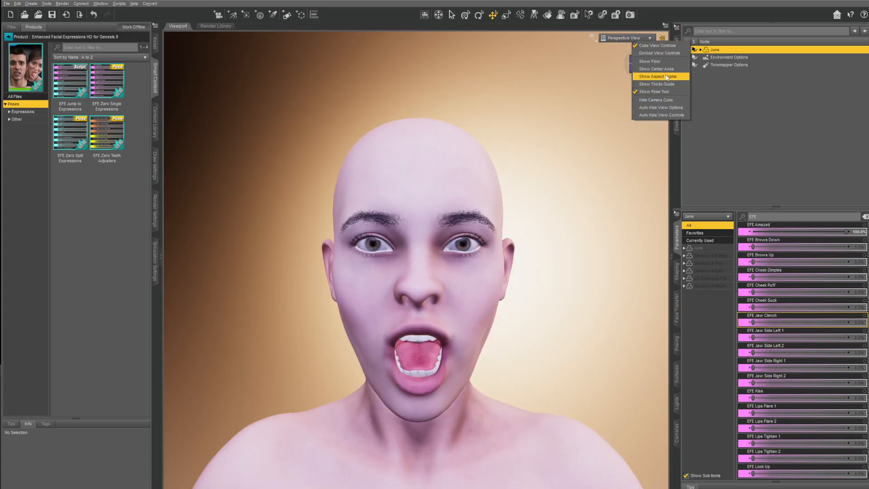
pyautogui.click(667, 77)
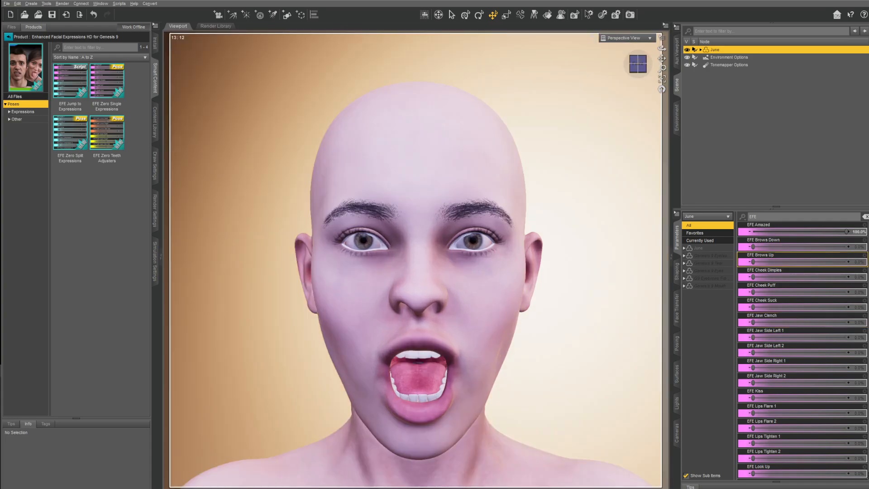
pyautogui.click(594, 38)
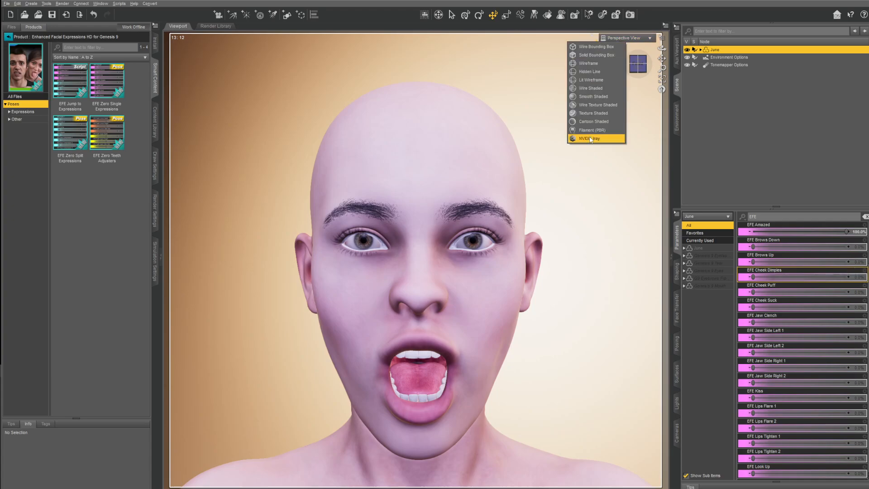
pyautogui.click(590, 139)
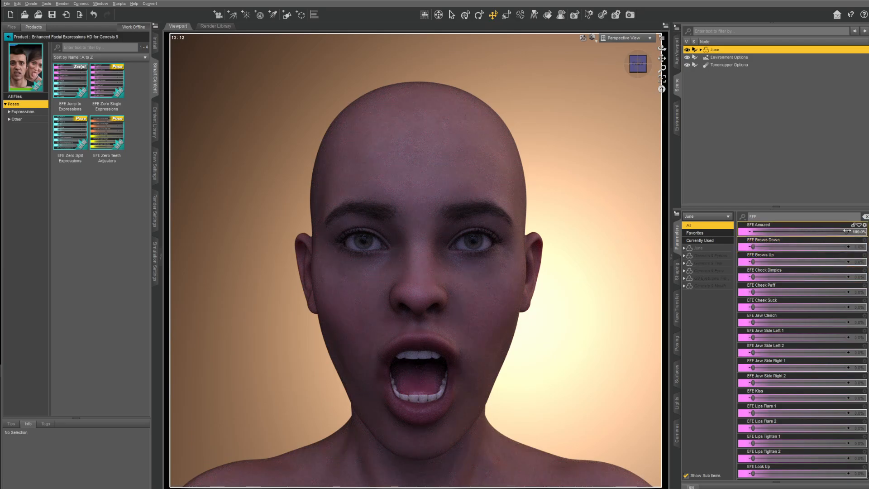
# Step: Return EFE Amazed to zero, set EFE Brows Down to 100%, and adjust the Environment Options to light the face more brightly
pyautogui.moveTo(846, 230); pyautogui.dragTo(864, 248)
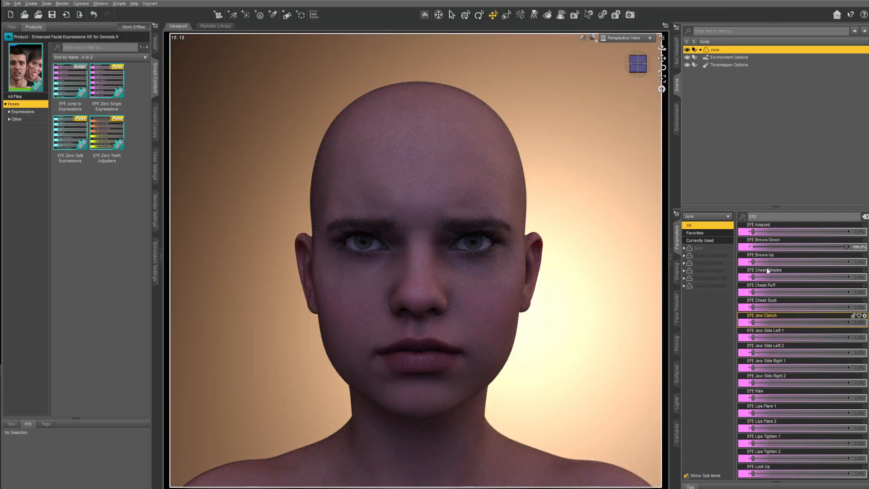
pyautogui.click(721, 58)
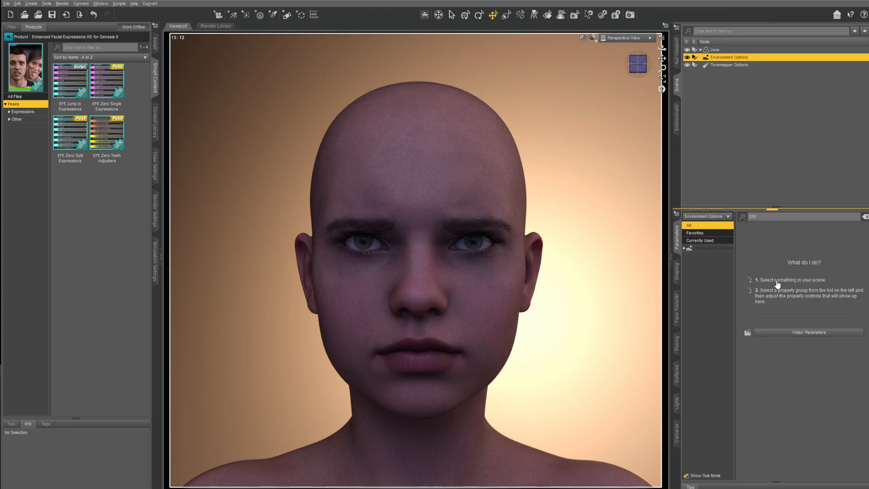
pyautogui.click(866, 216)
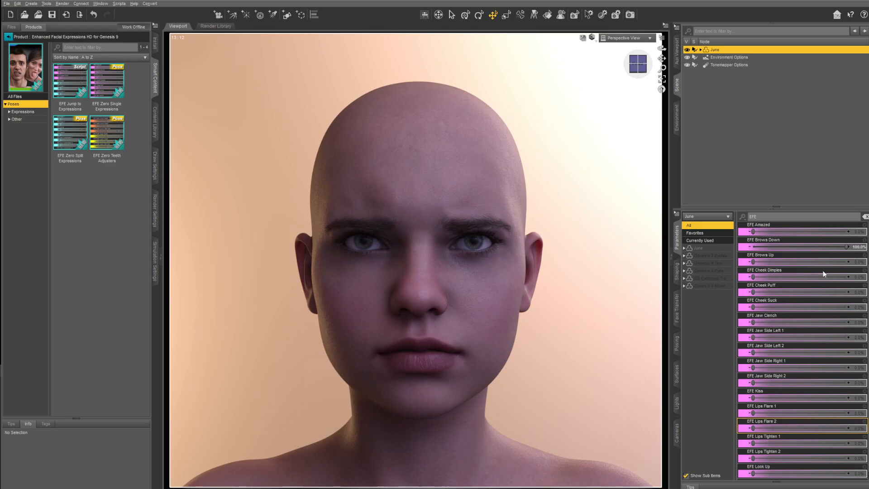
# Step: Zero EFE Brows Down and try EFE Brows Up at 100% and EFE Cheek Dimples at 100% and 44.9%, returning each to zero
pyautogui.moveTo(845, 247)
pyautogui.mouseDown()
pyautogui.moveTo(742, 249)
pyautogui.moveTo(854, 260)
pyautogui.mouseUp()
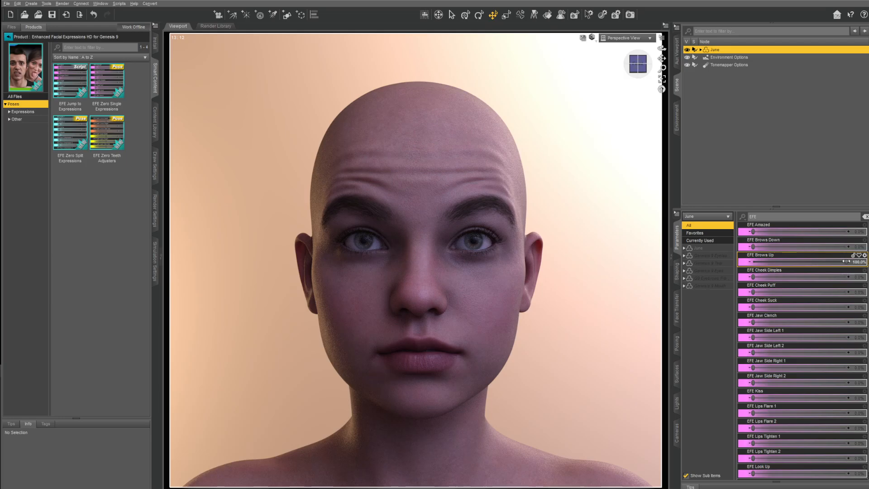
pyautogui.moveTo(846, 261)
pyautogui.mouseDown()
pyautogui.moveTo(752, 263)
pyautogui.moveTo(848, 276)
pyautogui.mouseUp()
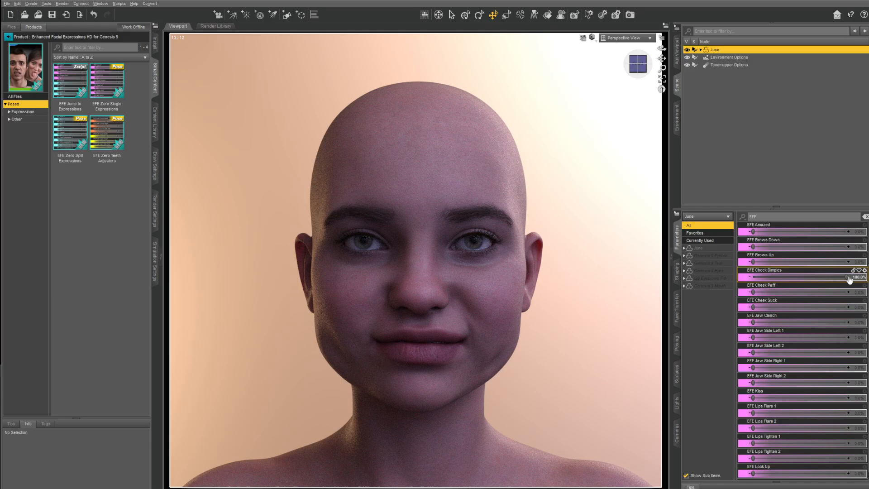
pyautogui.moveTo(845, 276); pyautogui.dragTo(795, 277)
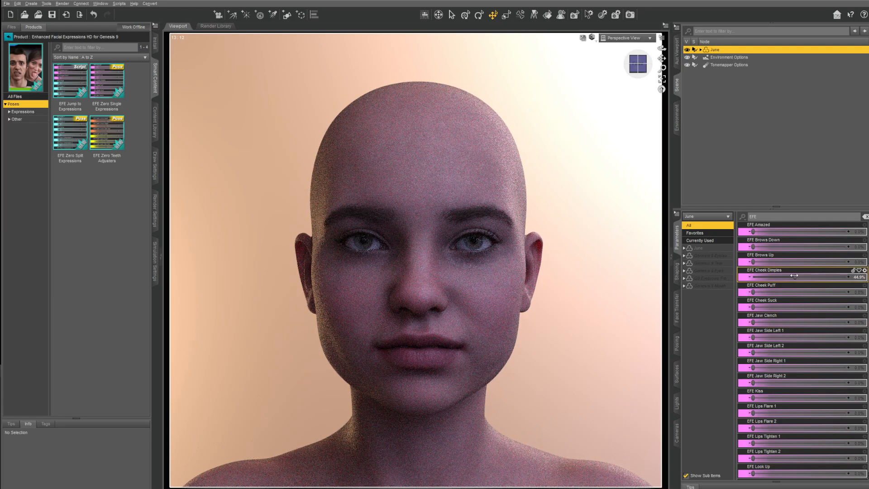
pyautogui.moveTo(794, 276); pyautogui.dragTo(753, 277)
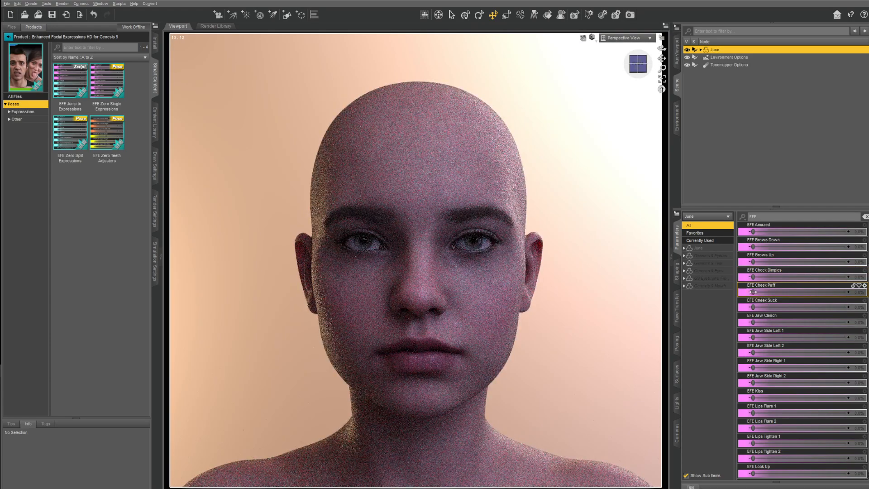
# Step: Try EFE Cheek Puff and EFE Cheek Suck one at a time at 100%, returning each to zero
pyautogui.moveTo(753, 291); pyautogui.dragTo(847, 292)
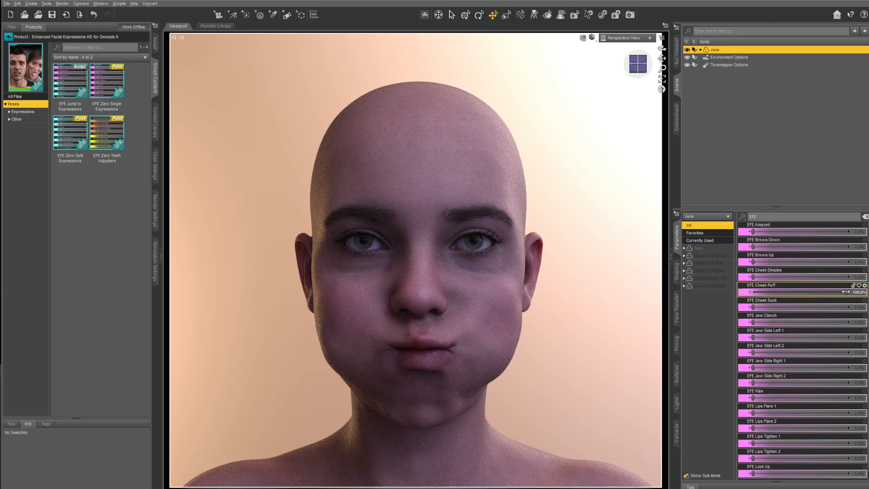
pyautogui.moveTo(845, 291); pyautogui.dragTo(744, 290)
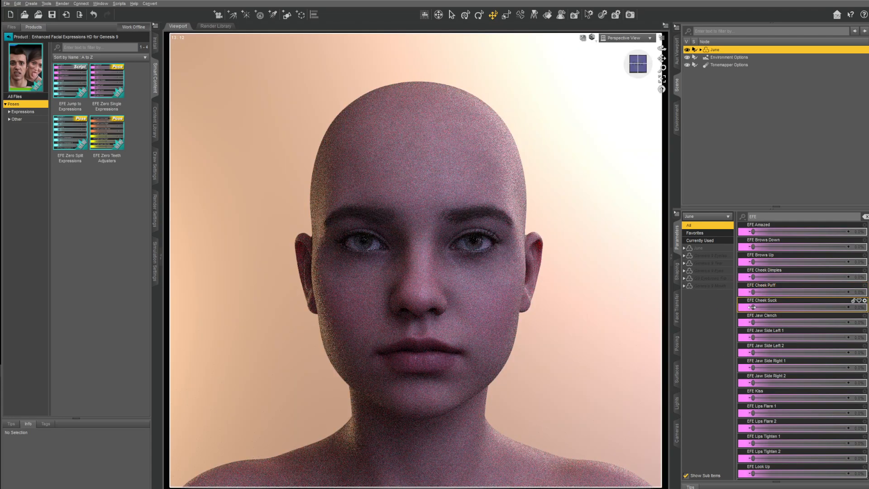
pyautogui.moveTo(752, 307); pyautogui.dragTo(846, 308)
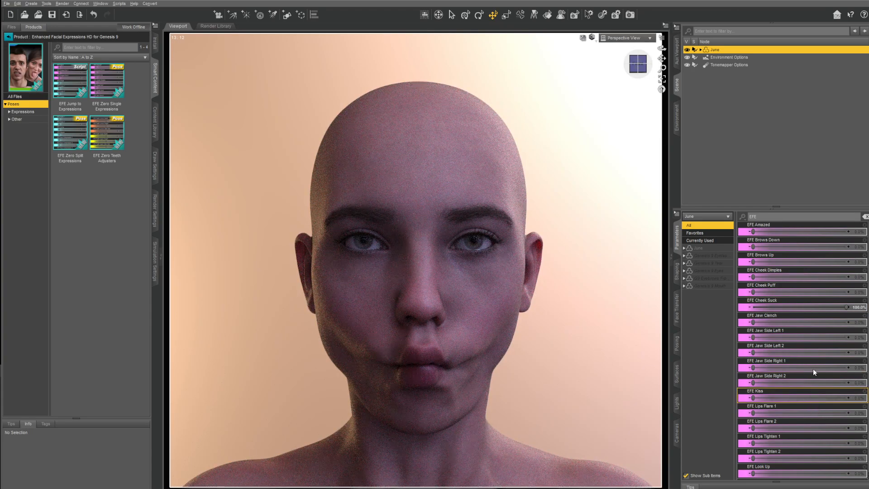
pyautogui.moveTo(846, 308); pyautogui.dragTo(739, 305)
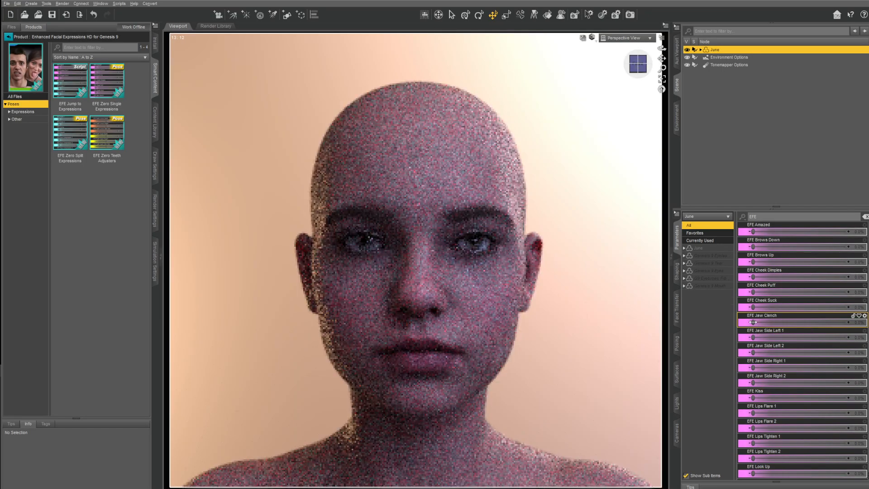
# Step: Try EFE Jaw Clench at 100%, inspect the jaw from a three-quarter angle, and return the expression to zero
pyautogui.moveTo(752, 322); pyautogui.dragTo(846, 322)
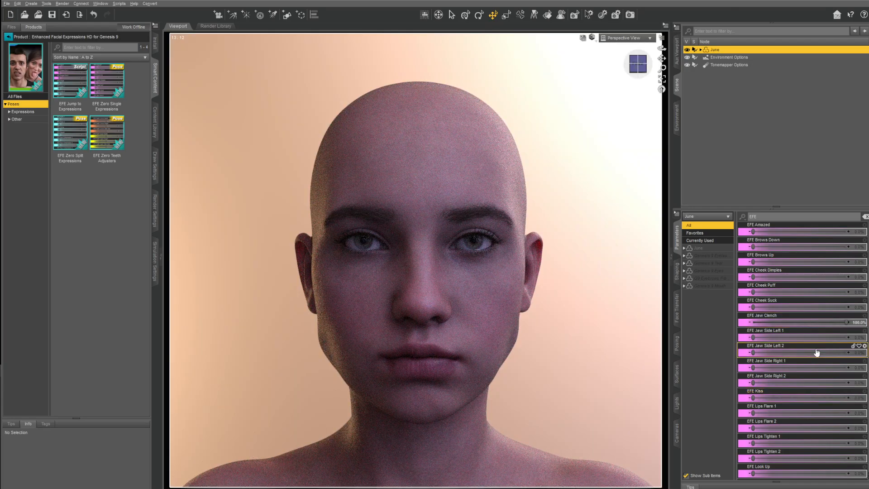
pyautogui.click(645, 63)
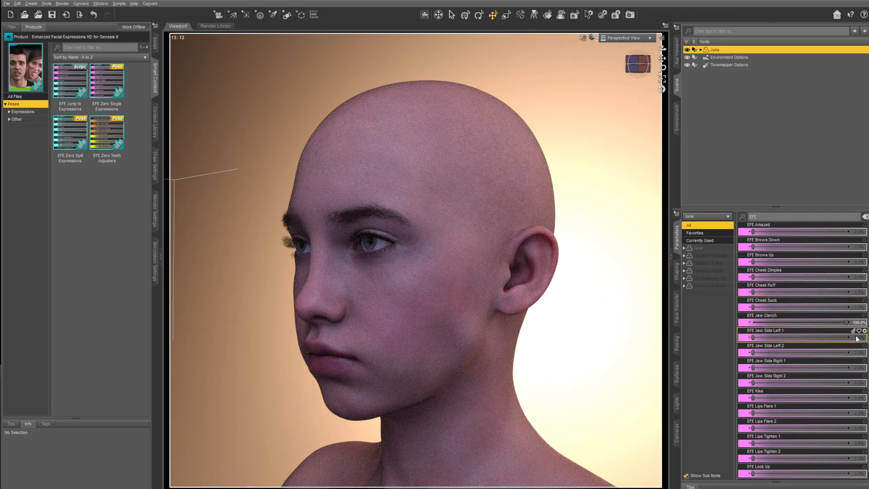
pyautogui.moveTo(846, 323); pyautogui.dragTo(701, 321)
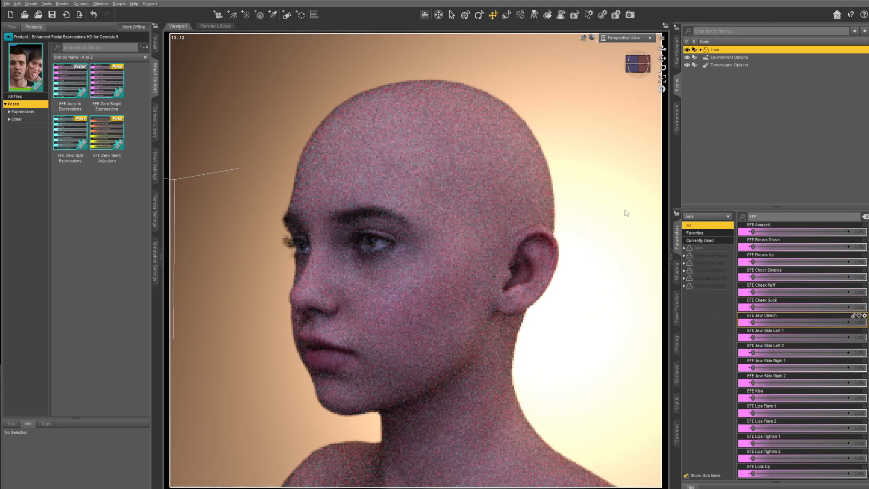
pyautogui.click(635, 56)
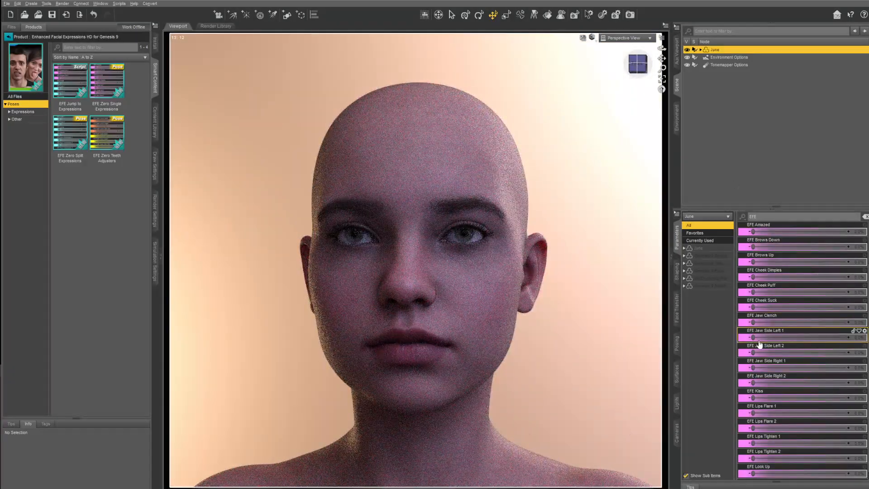
# Step: Try EFE Jaw Side Left 1 at 100%, about 52% and about 15% in front view, and return it to zero
pyautogui.moveTo(753, 337); pyautogui.dragTo(848, 337)
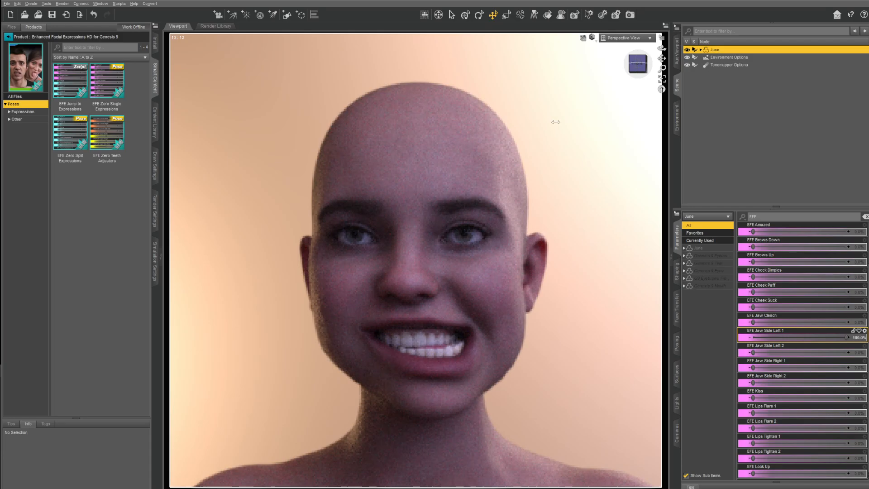
pyautogui.click(637, 68)
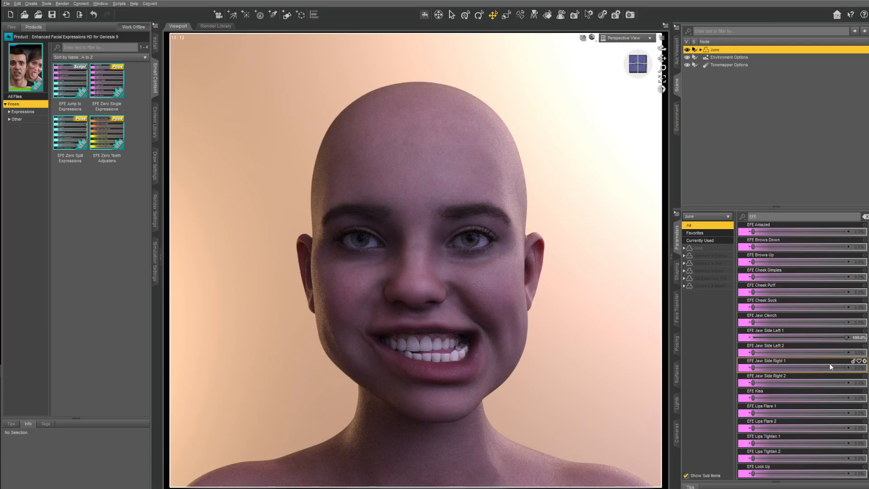
pyautogui.moveTo(845, 337); pyautogui.dragTo(801, 337)
pyautogui.hotkey('ctrl', '7')
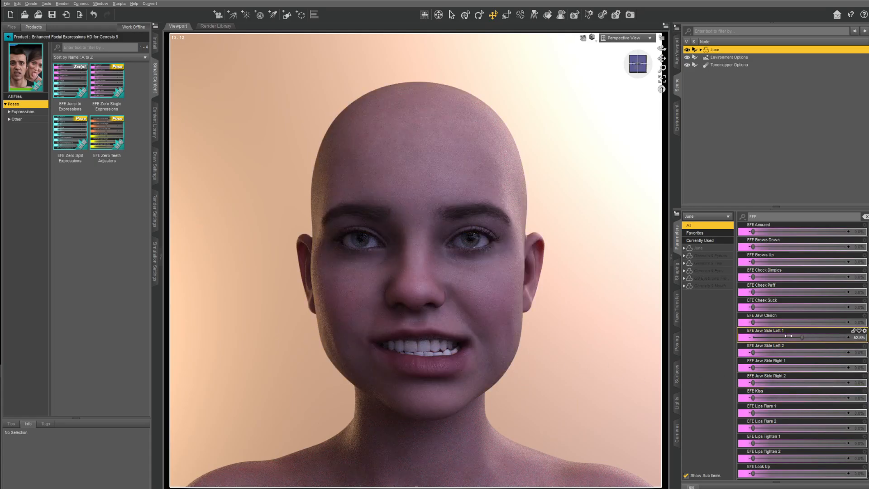
pyautogui.moveTo(788, 336); pyautogui.dragTo(769, 337)
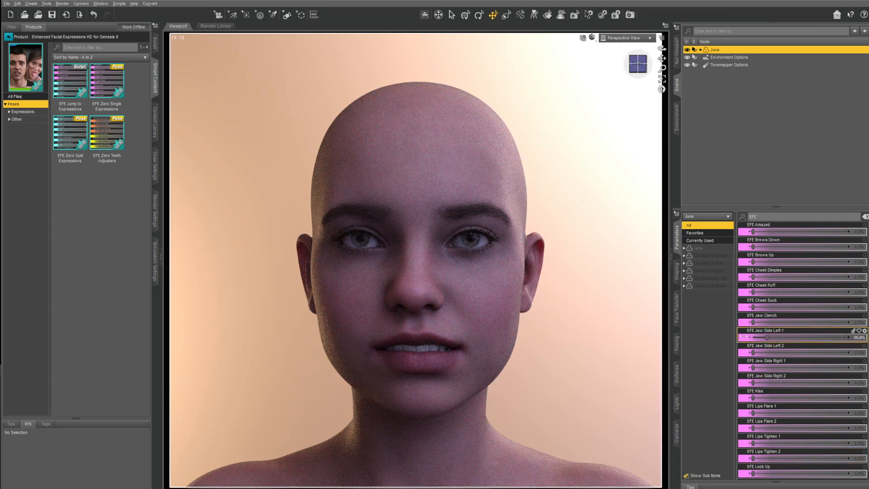
pyautogui.moveTo(743, 336); pyautogui.dragTo(741, 343)
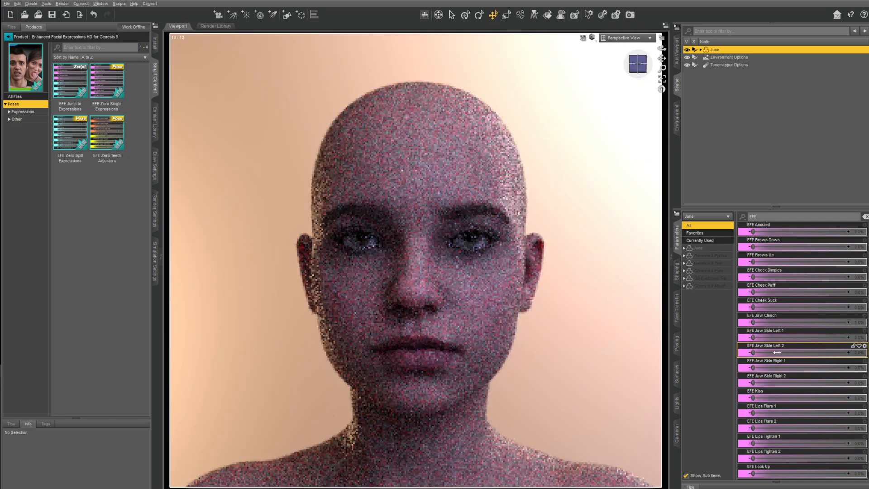
# Step: Try EFE Jaw Side Left 2 at 100% and about 54%, and return it to zero
pyautogui.moveTo(753, 352); pyautogui.dragTo(853, 352)
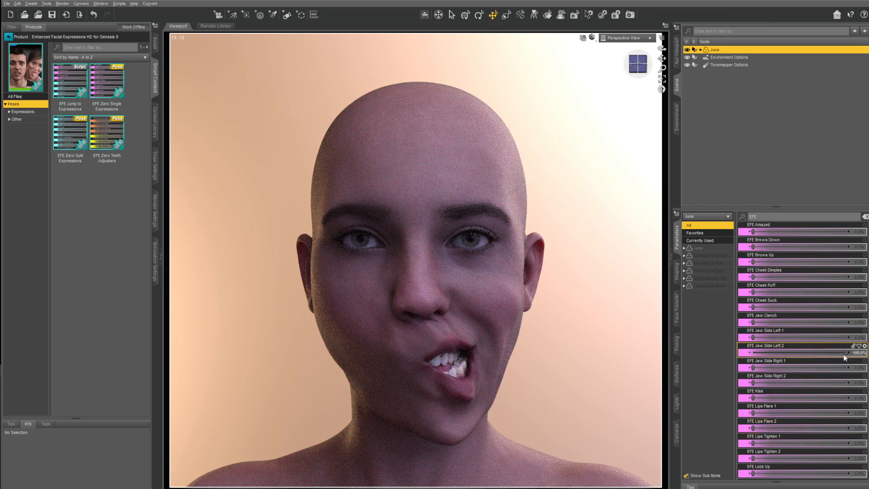
pyautogui.moveTo(845, 352); pyautogui.dragTo(810, 352)
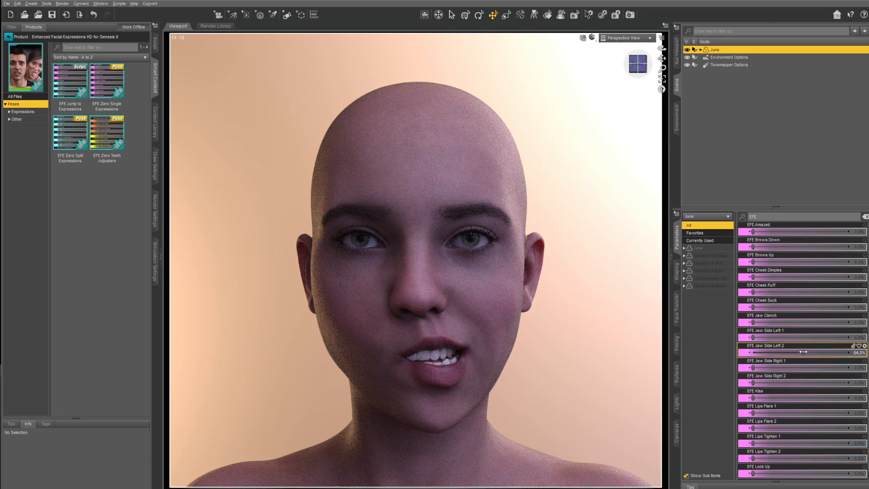
pyautogui.moveTo(802, 352); pyautogui.dragTo(752, 352)
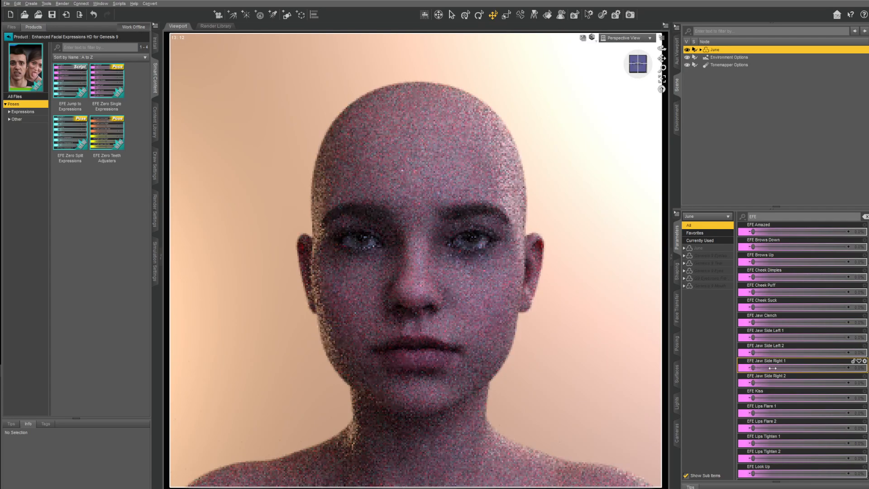
# Step: Try EFE Jaw Side Right 1 at about 52.6%, return it to zero, and set EFE Kiss to 100%
pyautogui.moveTo(753, 367); pyautogui.dragTo(801, 367)
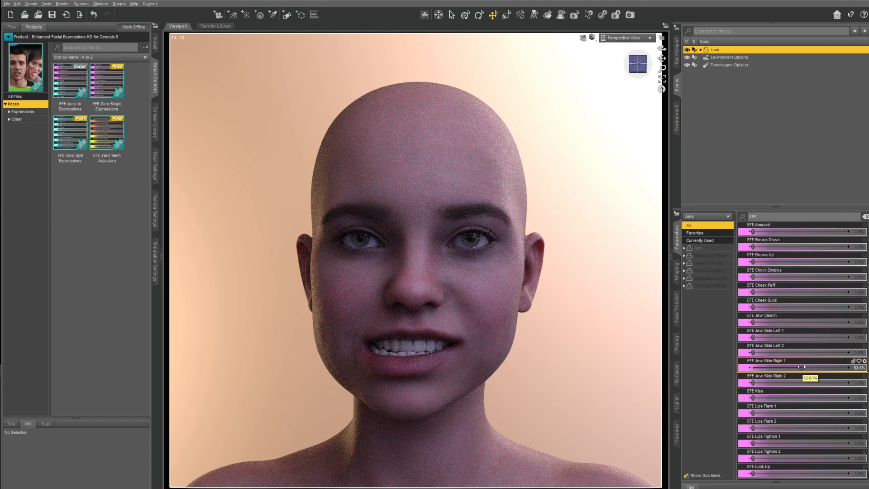
pyautogui.moveTo(801, 366); pyautogui.dragTo(752, 367)
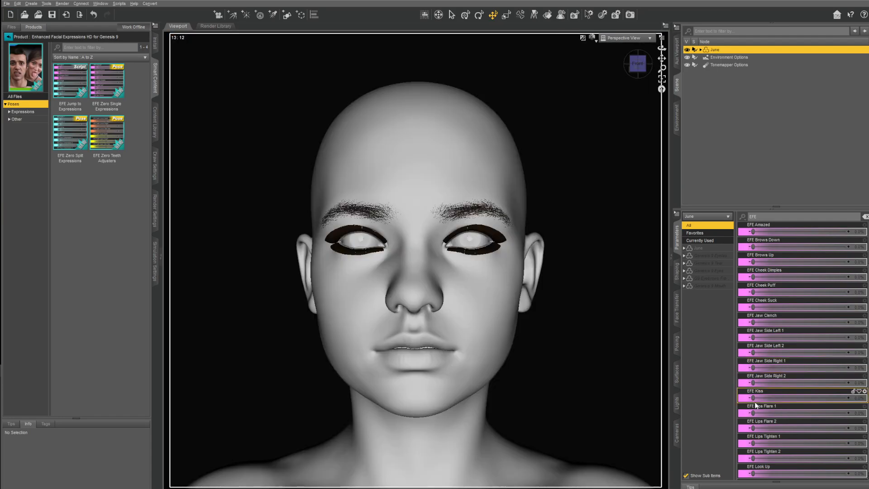
pyautogui.moveTo(753, 398); pyautogui.dragTo(846, 398)
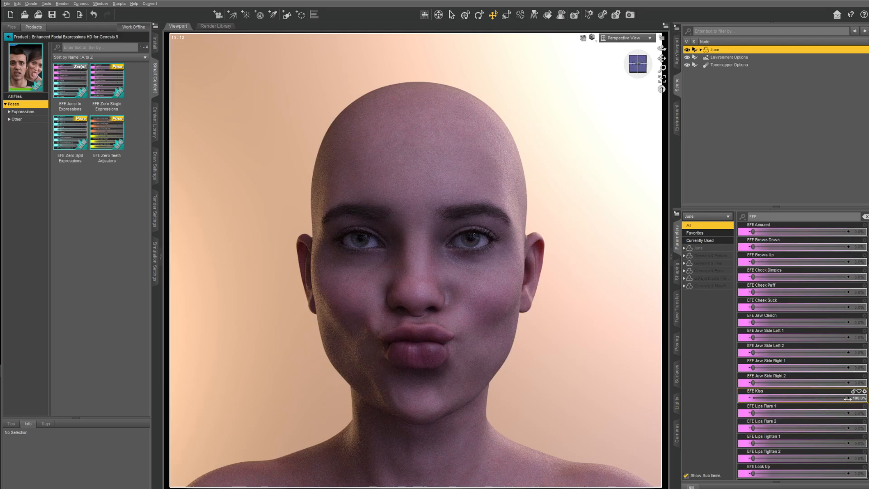
# Step: Lower EFE Kiss to about 66%, and return the expression to zero
pyautogui.moveTo(847, 398); pyautogui.dragTo(814, 397)
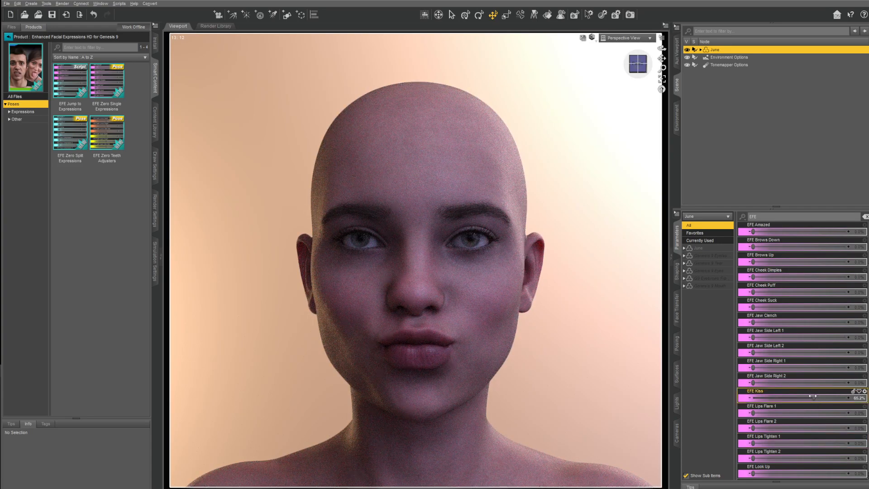
pyautogui.moveTo(813, 396); pyautogui.dragTo(719, 401)
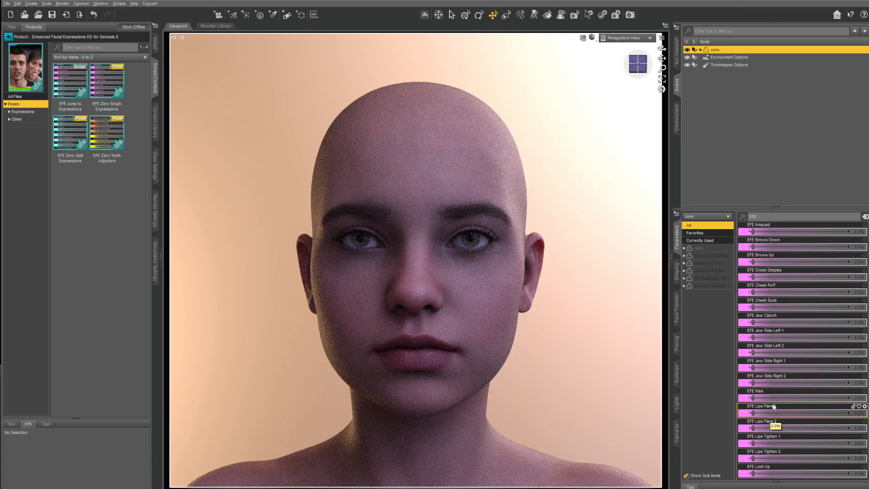
pyautogui.moveTo(752, 397)
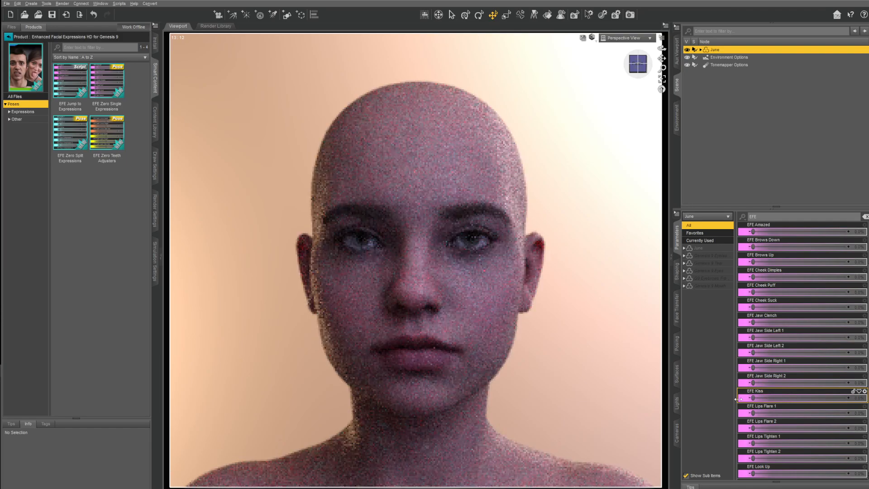
# Step: Try EFE Lips Flare 1 at 100% and EFE Lips Flare 2 at about 91%, returning each to zero
pyautogui.moveTo(753, 414); pyautogui.dragTo(846, 416)
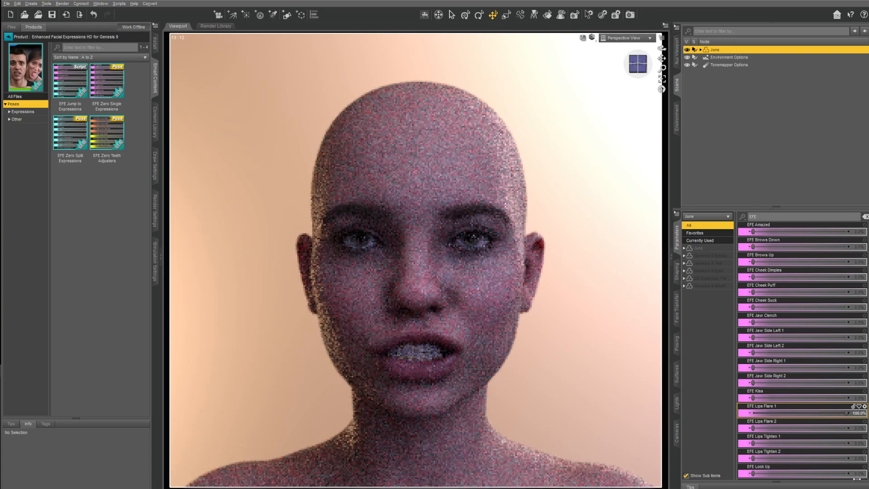
pyautogui.scroll(-1, 856, 478)
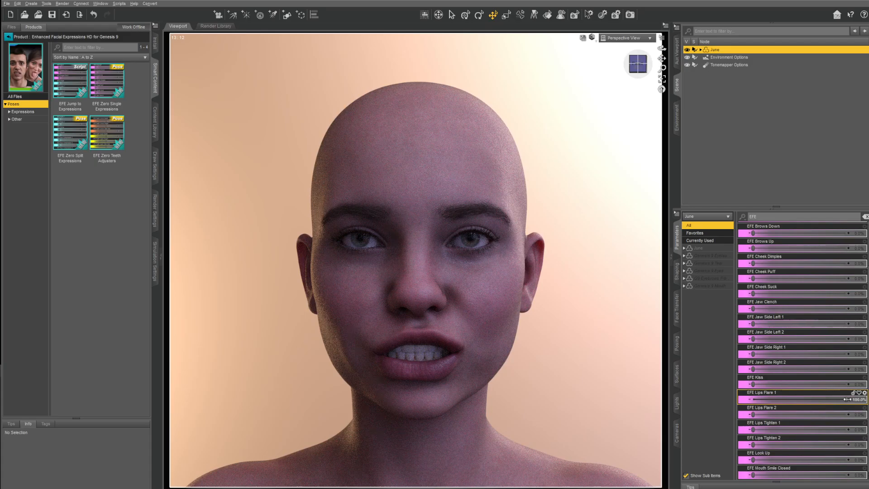
pyautogui.moveTo(847, 399)
pyautogui.moveTo(846, 399); pyautogui.dragTo(838, 415)
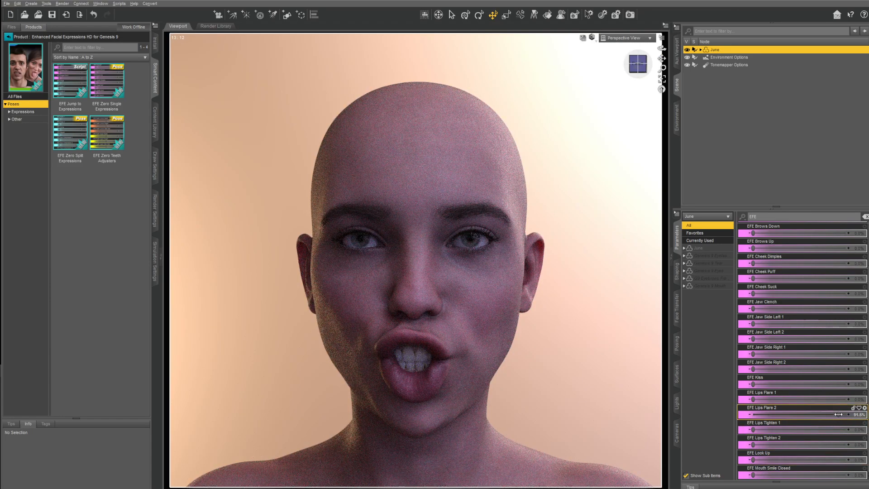
pyautogui.moveTo(838, 414); pyautogui.dragTo(733, 414)
pyautogui.scroll(-3, 787, 380)
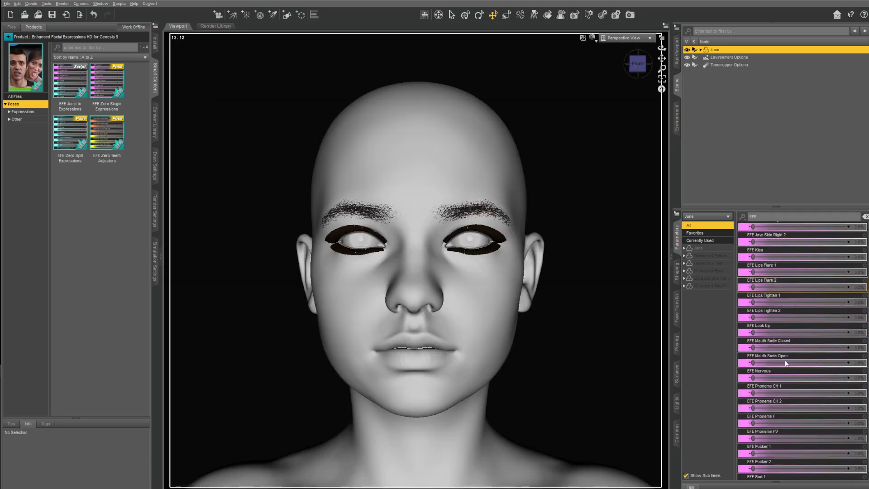
# Step: Try EFE Lips Tighten 1 at about 71% and EFE Lips Tighten 2 at 100%, returning each to zero
pyautogui.moveTo(761, 293); pyautogui.dragTo(823, 295)
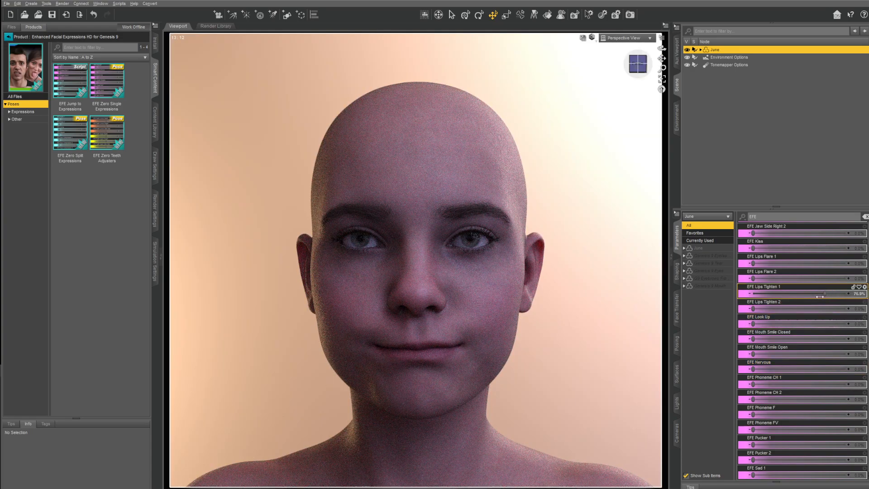
pyautogui.moveTo(819, 296); pyautogui.dragTo(847, 309)
pyautogui.click(753, 308)
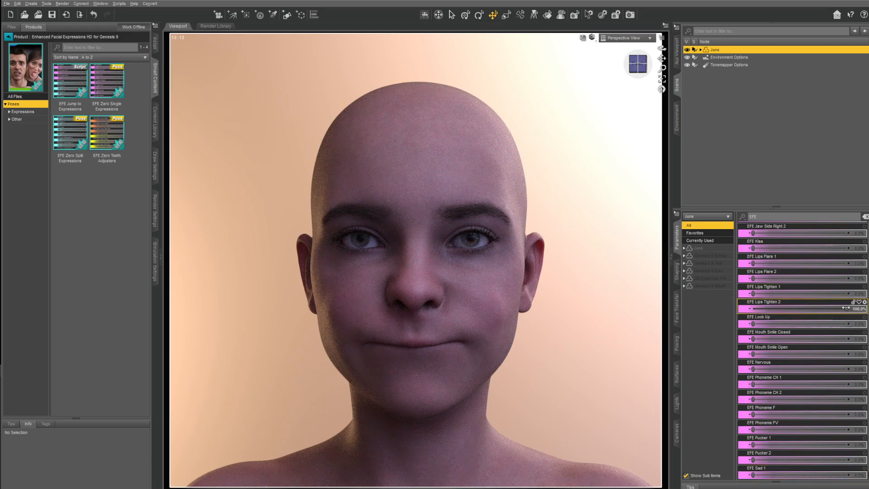
pyautogui.moveTo(845, 308); pyautogui.dragTo(729, 310)
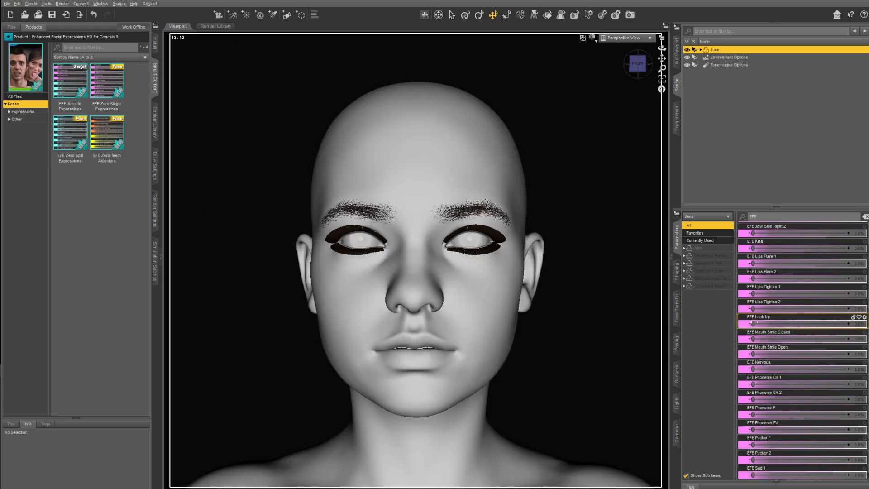
# Step: Try EFE Look Up at 100% and return the expression to zero
pyautogui.moveTo(774, 326); pyautogui.dragTo(859, 325)
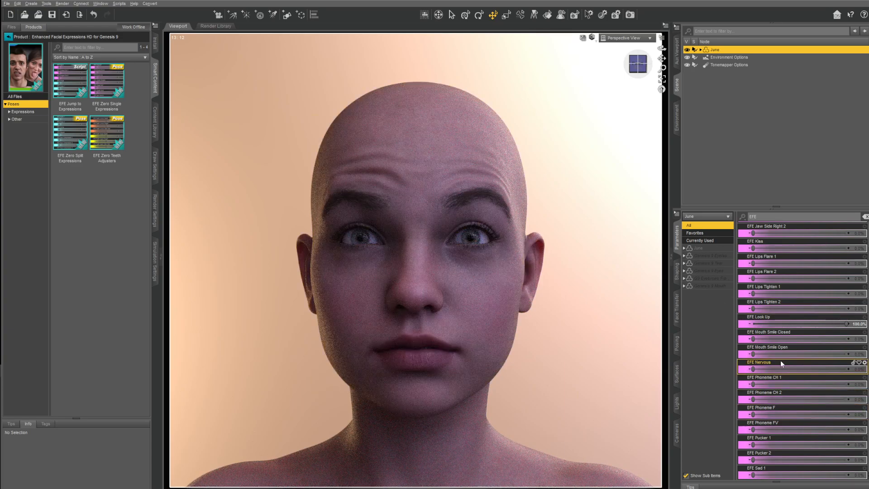
pyautogui.moveTo(846, 324); pyautogui.dragTo(734, 323)
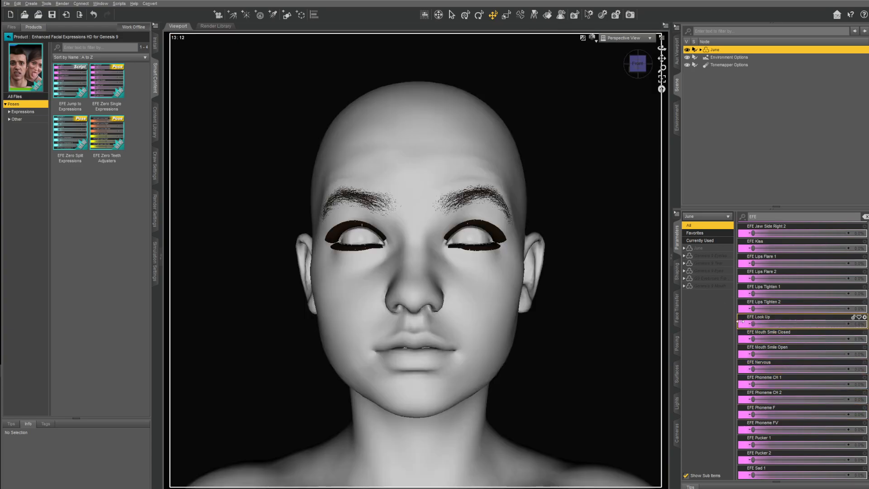
pyautogui.click(774, 363)
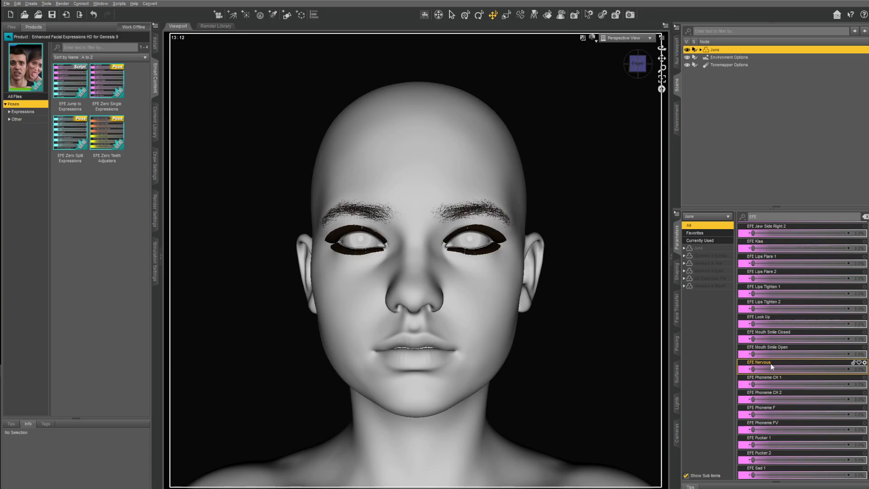
# Step: Set EFE Mouth Smile Closed to 100% and change the viewport draw style to Filament (PBR)
pyautogui.scroll(-3, 799, 340)
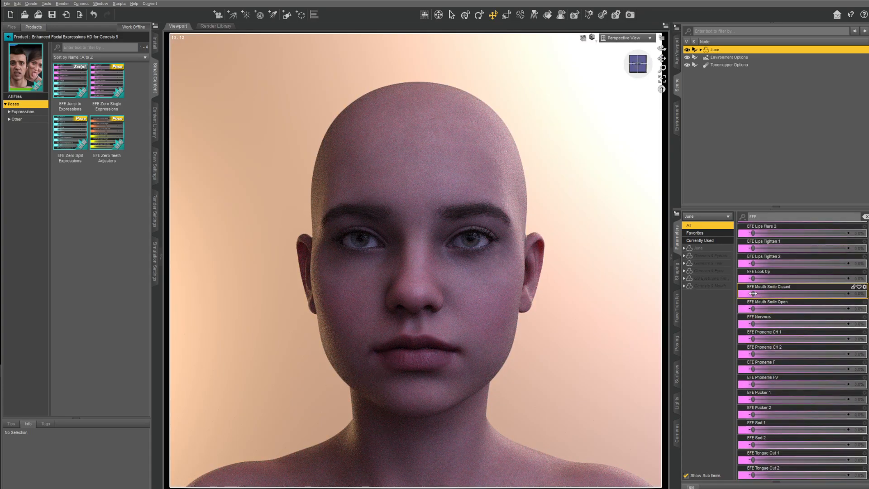
pyautogui.moveTo(753, 293); pyautogui.dragTo(864, 293)
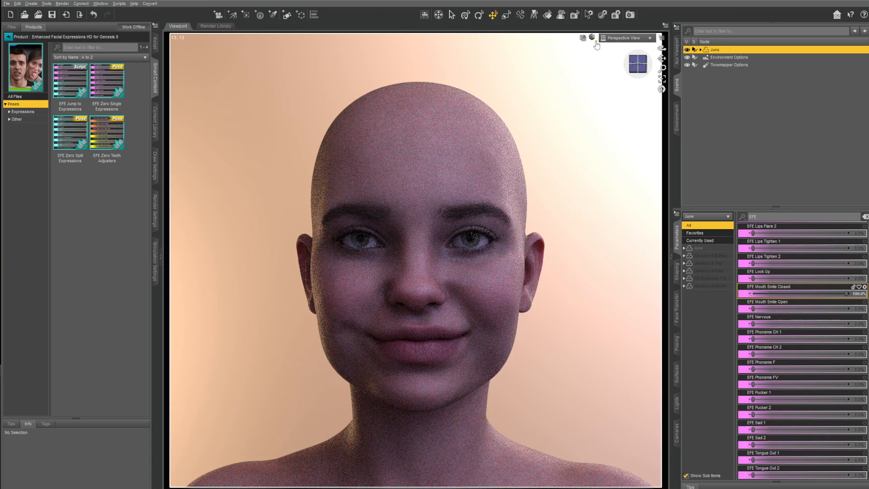
pyautogui.click(592, 38)
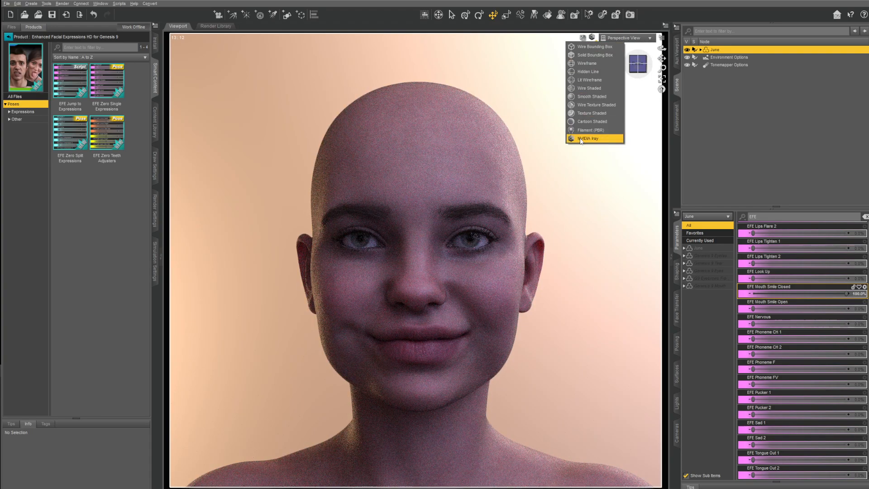
pyautogui.click(591, 129)
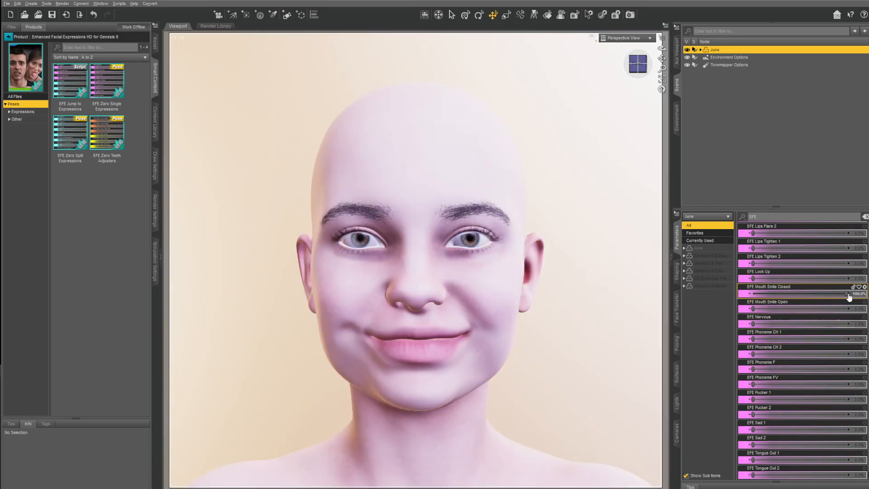
# Step: Return EFE Mouth Smile Closed to zero, and try EFE Nervous and EFE Phoneme CH 2, resetting each to zero
pyautogui.moveTo(839, 293); pyautogui.dragTo(854, 324)
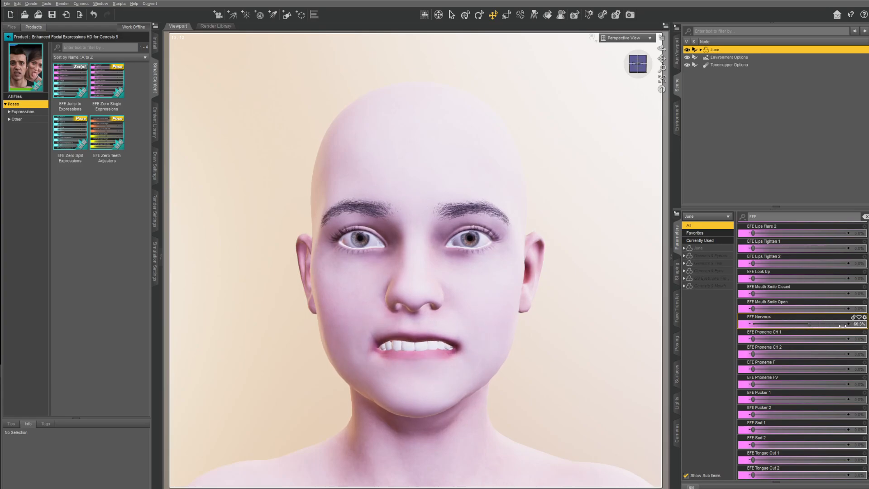
pyautogui.moveTo(846, 324); pyautogui.dragTo(752, 354)
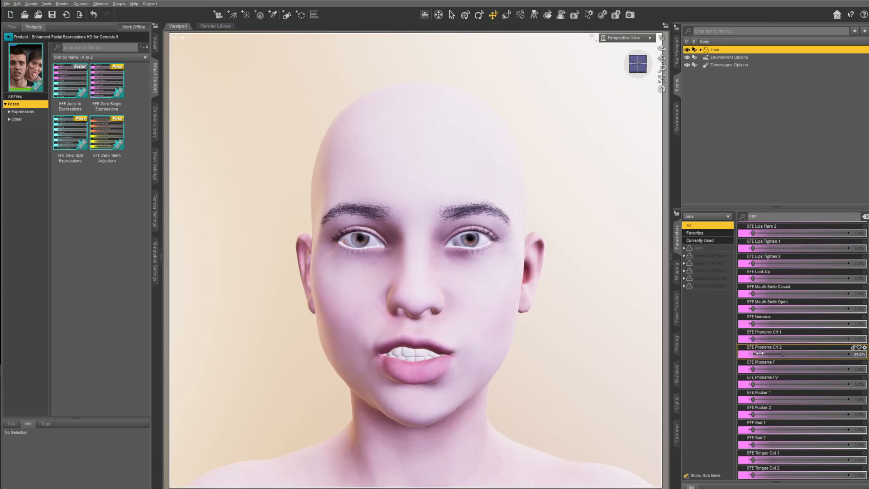
# Step: Clear the parameter filter and set the Exposure Value in Tonemapper Options to 14
pyautogui.click(728, 65)
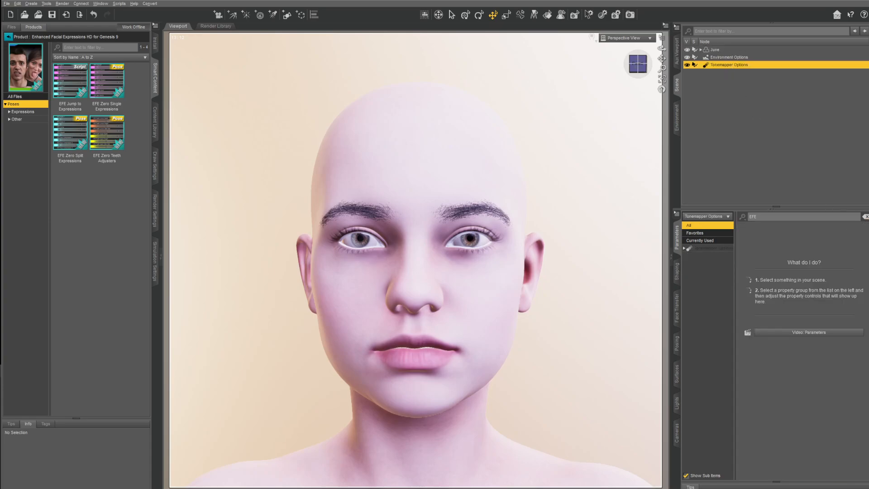
pyautogui.click(866, 217)
pyautogui.click(863, 247)
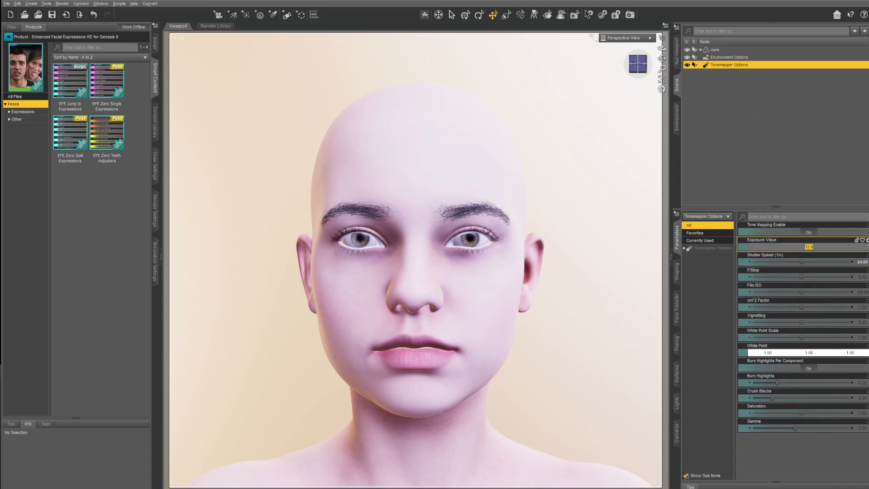
pyautogui.write('14')
pyautogui.press('Return')
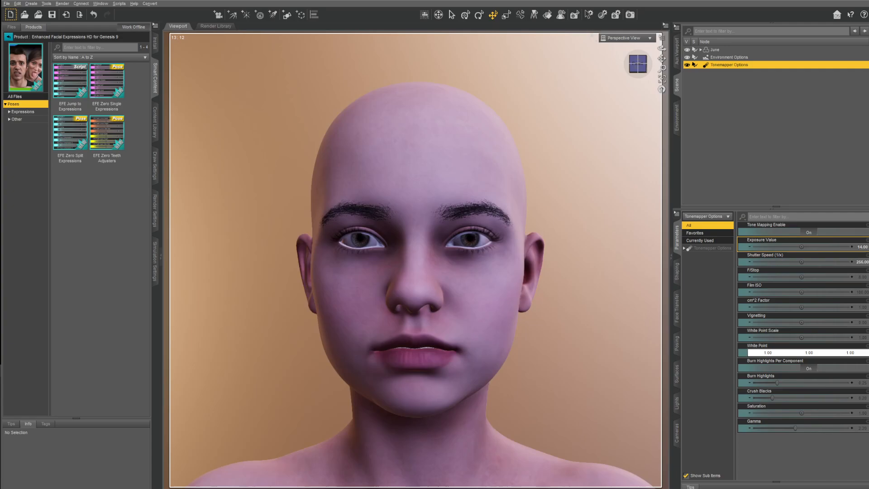
# Step: Select the June figure again and filter its parameters by EFE to reach the remaining single expression dials
pyautogui.click(714, 49)
pyautogui.click(769, 217)
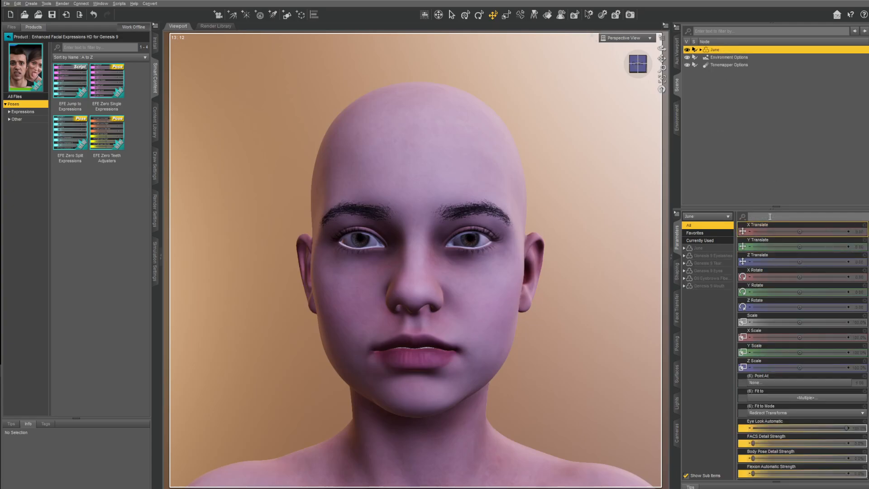
pyautogui.write('EFE')
pyautogui.scroll(-5, 813, 365)
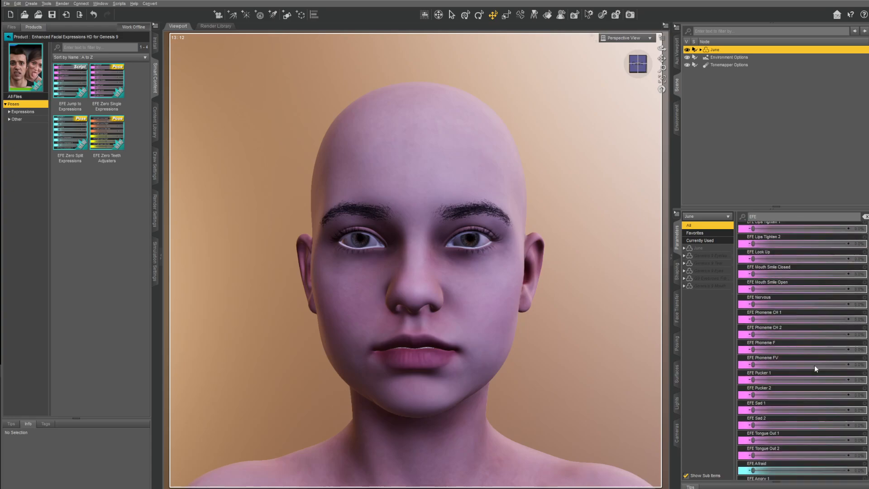
pyautogui.scroll(1, 794, 284)
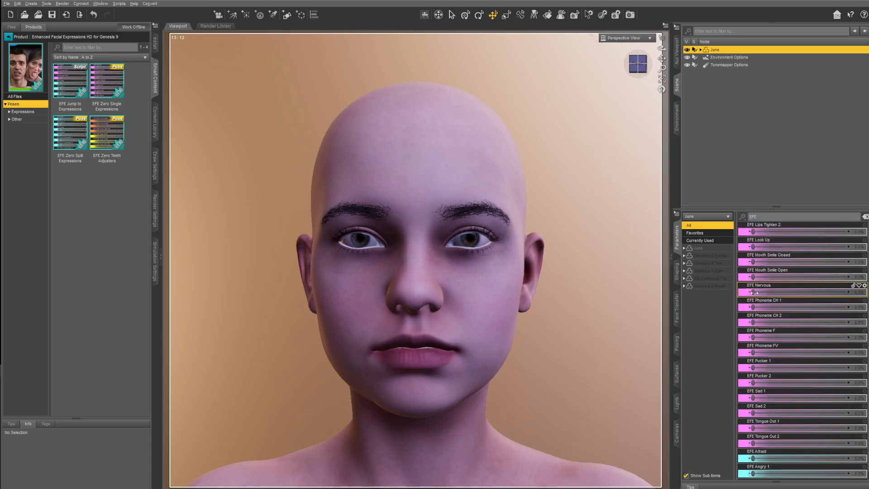
# Step: Try EFE Sad 1 and EFE Sad 2 at 100% each, returning both to zero
pyautogui.moveTo(778, 323); pyautogui.dragTo(847, 398)
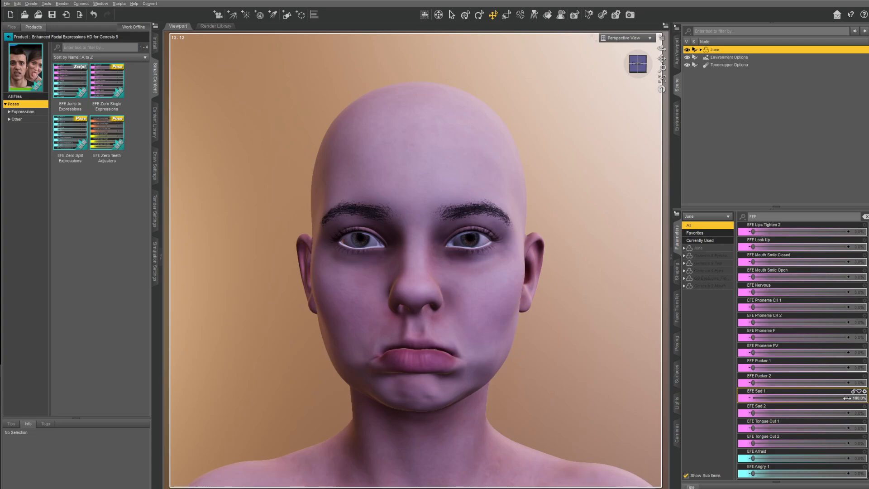
pyautogui.moveTo(846, 398); pyautogui.dragTo(866, 412)
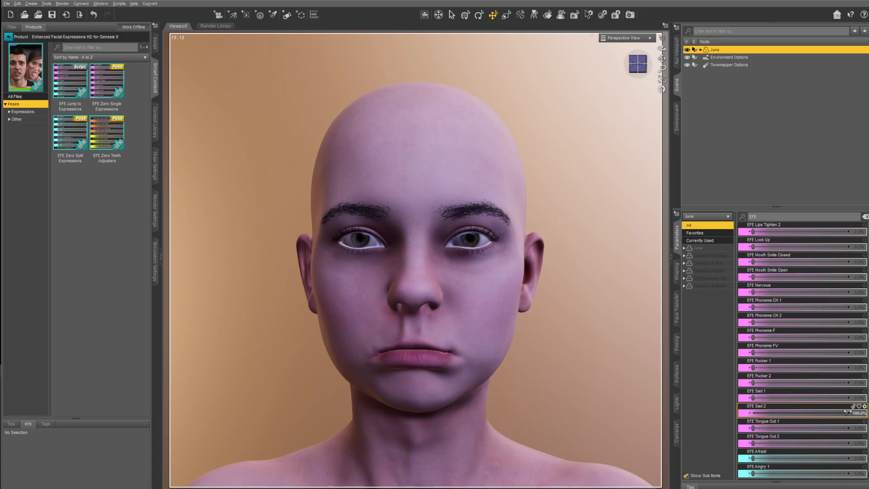
pyautogui.moveTo(848, 411); pyautogui.dragTo(742, 442)
# Step: Try the EFE Angry 1 and EFE Angry 2 full-face expressions, return them to zero, and set EFE Crying to 100%
pyautogui.scroll(-4, 796, 349)
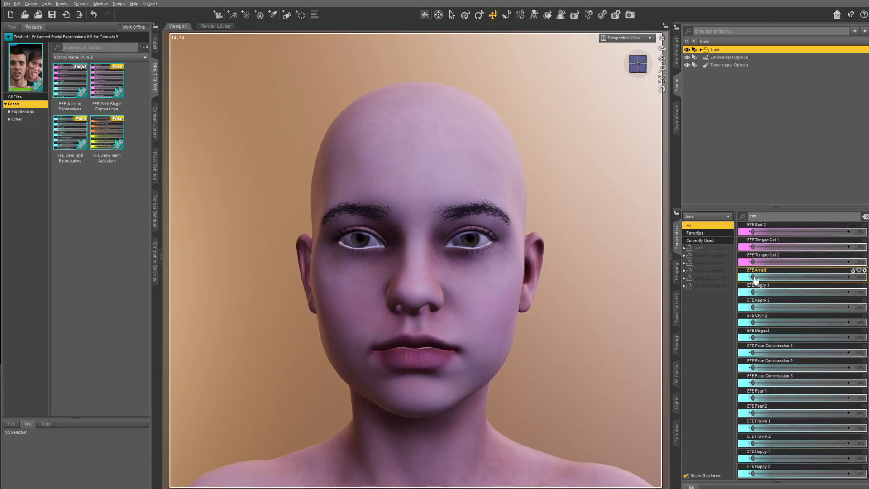
pyautogui.moveTo(753, 276)
pyautogui.mouseDown()
pyautogui.moveTo(858, 276)
pyautogui.moveTo(741, 287)
pyautogui.mouseUp()
pyautogui.scroll(3, 789, 235)
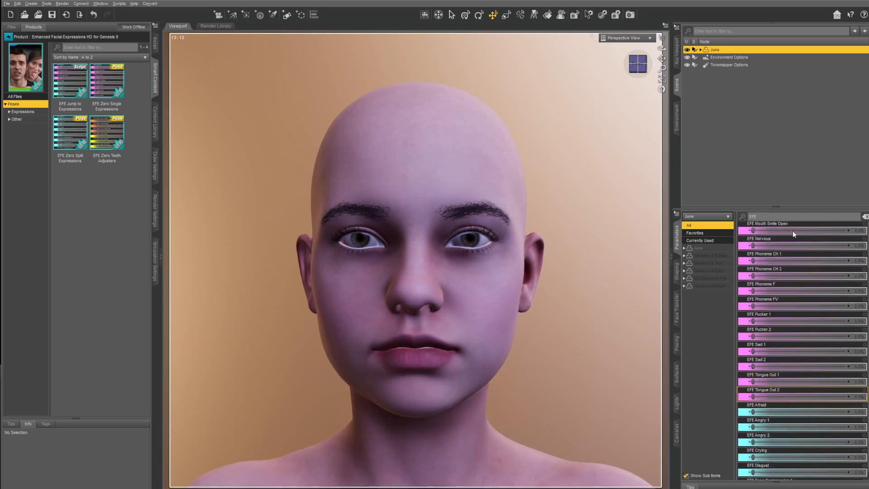
pyautogui.scroll(-3, 796, 287)
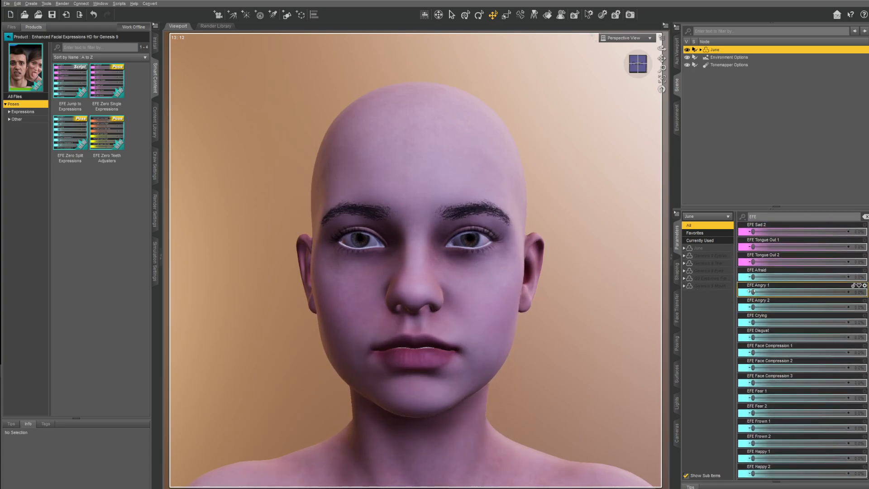
pyautogui.moveTo(753, 291); pyautogui.dragTo(848, 307)
pyautogui.moveTo(742, 306); pyautogui.dragTo(867, 326)
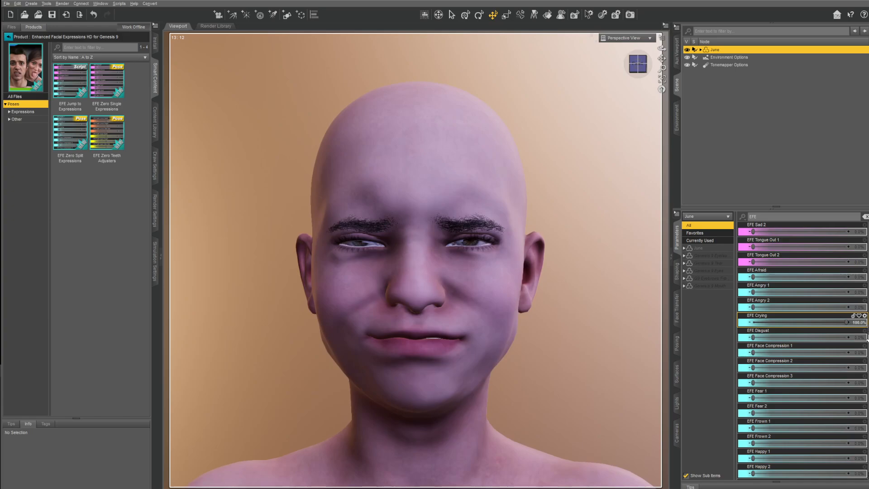
# Step: Compare the crying expression in NVIDIA Iray and Filament (PBR) draw styles, ending in Filament, and return EFE Crying to zero
pyautogui.click(595, 40)
pyautogui.click(599, 136)
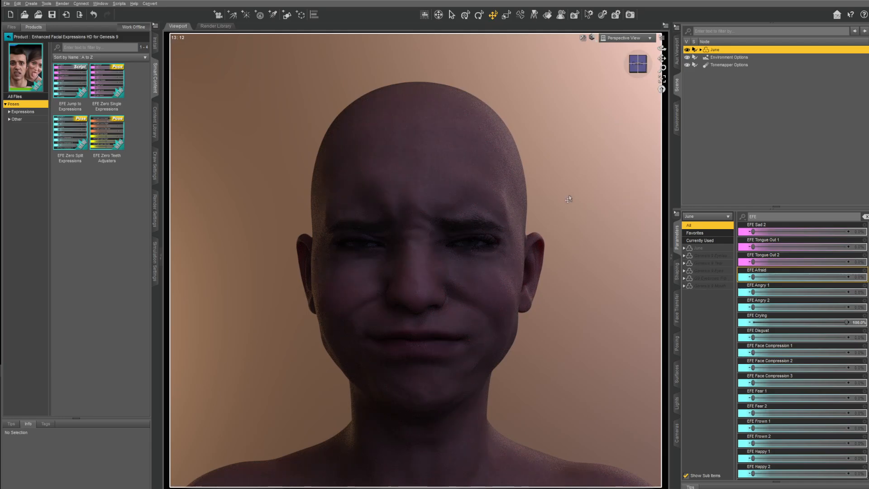
pyautogui.click(591, 38)
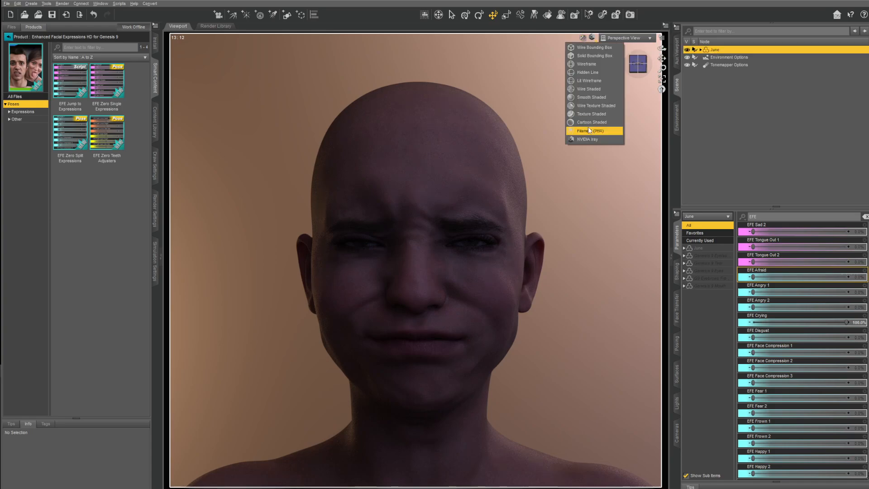
pyautogui.click(589, 130)
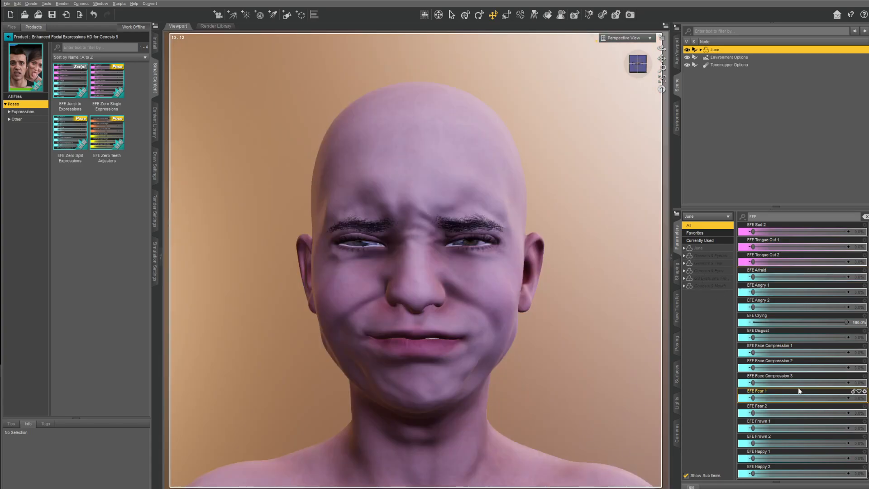
pyautogui.moveTo(845, 320); pyautogui.dragTo(723, 329)
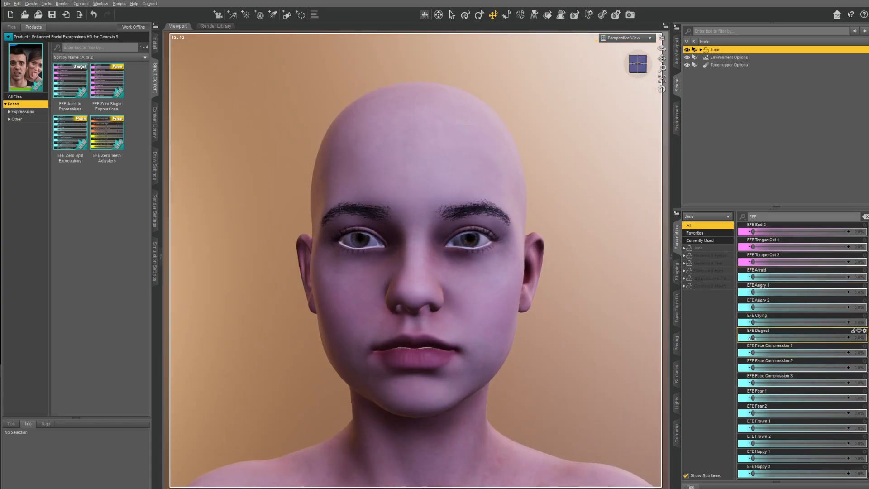
# Step: Try the full-face expressions from EFE Disgust through EFE Fear 1, the latter at 100%, returning each to zero
pyautogui.moveTo(772, 337); pyautogui.dragTo(850, 338)
pyautogui.moveTo(779, 339); pyautogui.dragTo(846, 401)
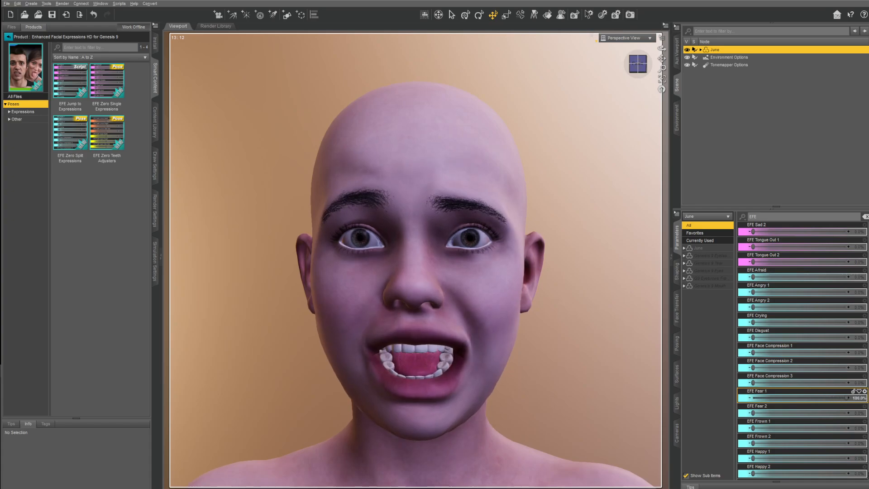
pyautogui.moveTo(846, 400); pyautogui.dragTo(753, 427)
pyautogui.scroll(-3, 752, 350)
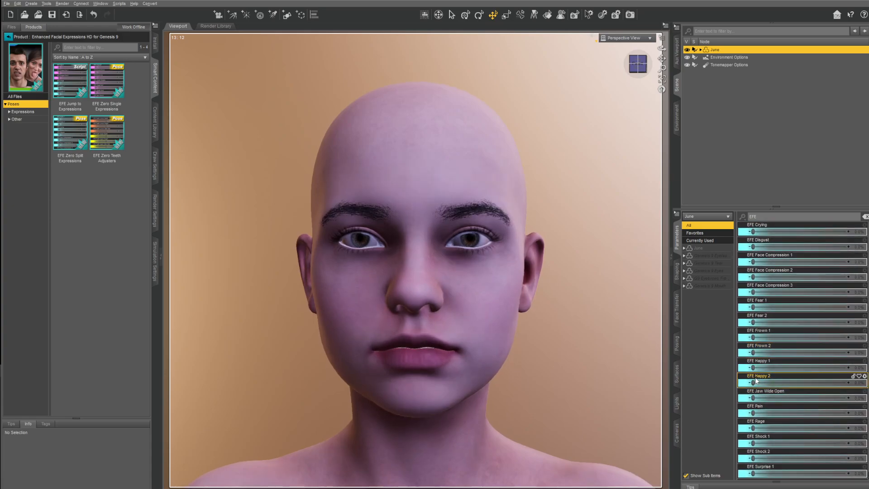
# Step: Try the remaining full-face expressions, from EFE Happy 2 and EFE Pain through EFE Surprise 2, returning each to zero
pyautogui.moveTo(753, 382)
pyautogui.mouseDown()
pyautogui.moveTo(855, 383)
pyautogui.moveTo(752, 383)
pyautogui.moveTo(853, 368)
pyautogui.moveTo(752, 367)
pyautogui.mouseUp()
pyautogui.scroll(-3, 764, 372)
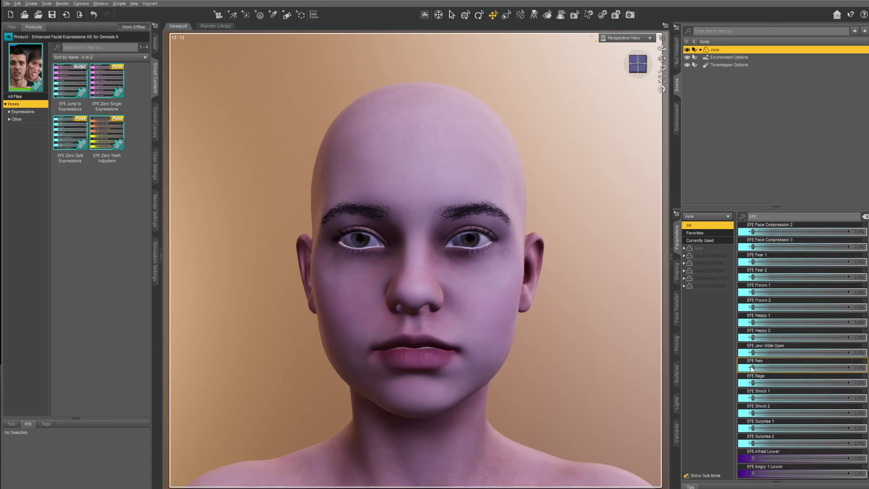
pyautogui.moveTo(753, 368); pyautogui.dragTo(749, 443)
pyautogui.scroll(-3, 769, 362)
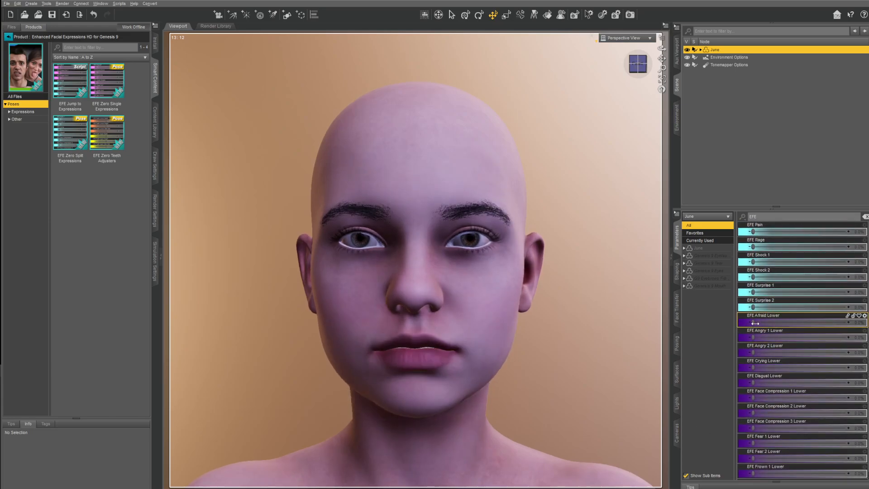
# Step: Try the split Lower expression dials, including EFE Afraid Lower and EFE Fear 1 Lower, returning each to zero
pyautogui.moveTo(754, 323); pyautogui.dragTo(697, 345)
pyautogui.scroll(-3, 809, 383)
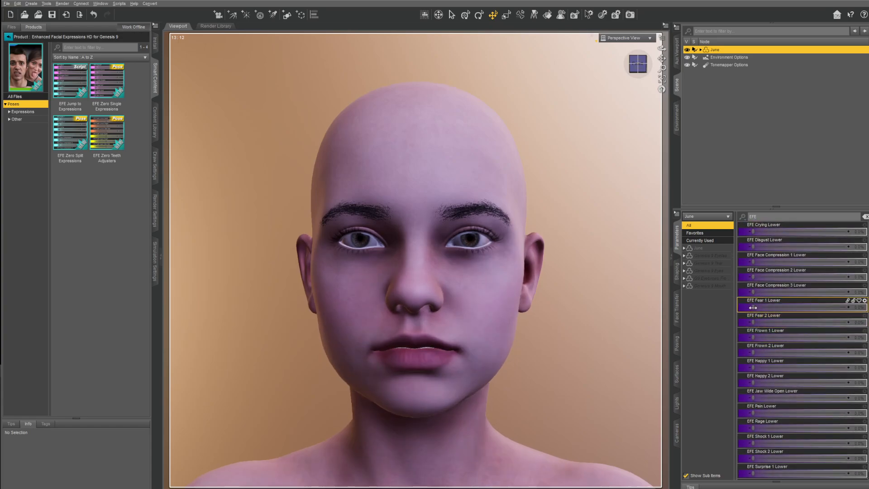
pyautogui.moveTo(752, 307)
pyautogui.mouseDown()
pyautogui.moveTo(810, 307)
pyautogui.moveTo(741, 308)
pyautogui.moveTo(805, 294)
pyautogui.moveTo(749, 293)
pyautogui.mouseUp()
pyautogui.scroll(-5, 814, 351)
pyautogui.scroll(-1, 814, 351)
pyautogui.moveTo(751, 366)
pyautogui.mouseDown()
pyautogui.moveTo(809, 365)
pyautogui.moveTo(751, 366)
pyautogui.mouseUp()
# Step: Try single dials such as EFE Amazed and EFE Cheek Suck, zeroing them, and set EFE Lips Flare 1 to about 25%
pyautogui.scroll(10, 808, 348)
pyautogui.scroll(-10, 808, 344)
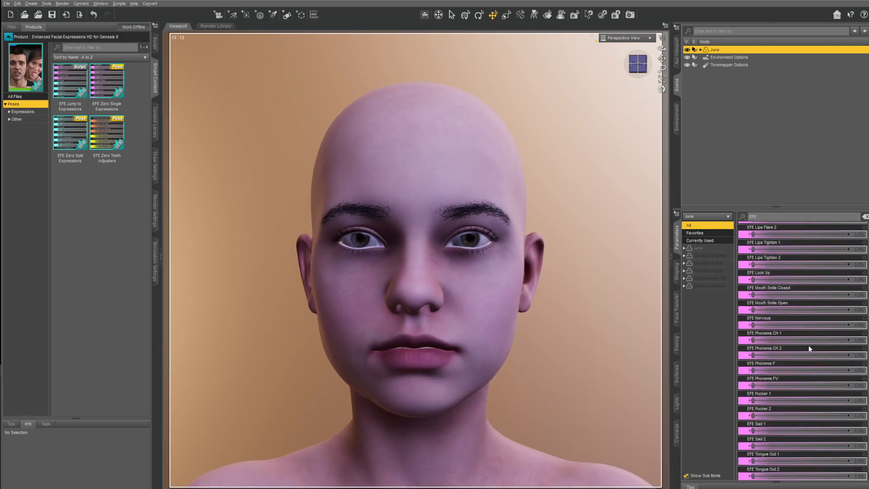
pyautogui.scroll(2, 807, 343)
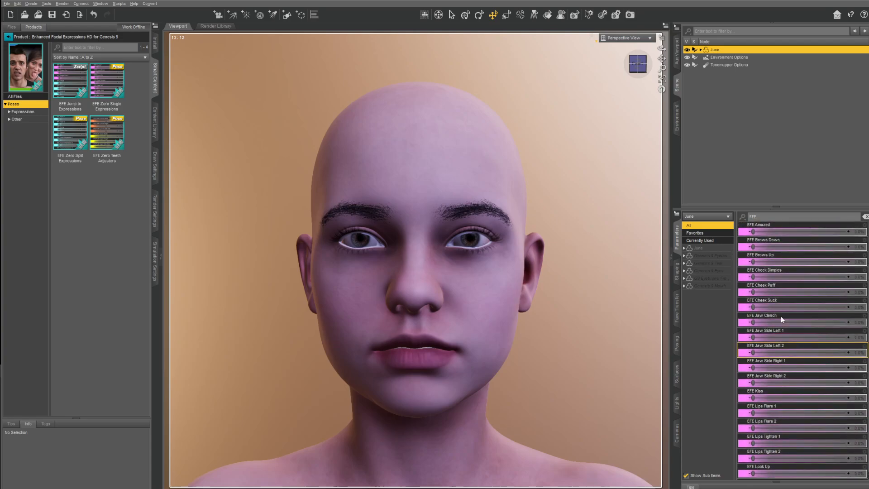
pyautogui.moveTo(753, 230)
pyautogui.mouseDown()
pyautogui.moveTo(848, 231)
pyautogui.moveTo(753, 232)
pyautogui.moveTo(847, 246)
pyautogui.moveTo(753, 247)
pyautogui.mouseUp()
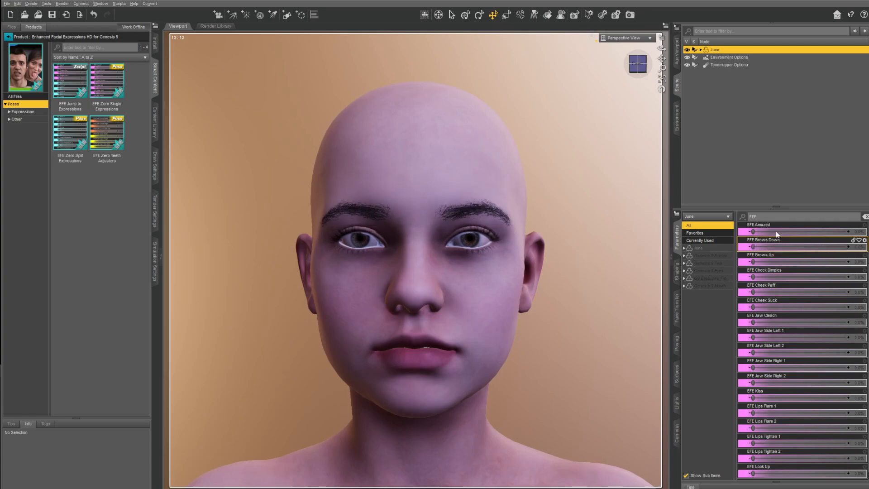
pyautogui.moveTo(753, 307); pyautogui.dragTo(738, 292)
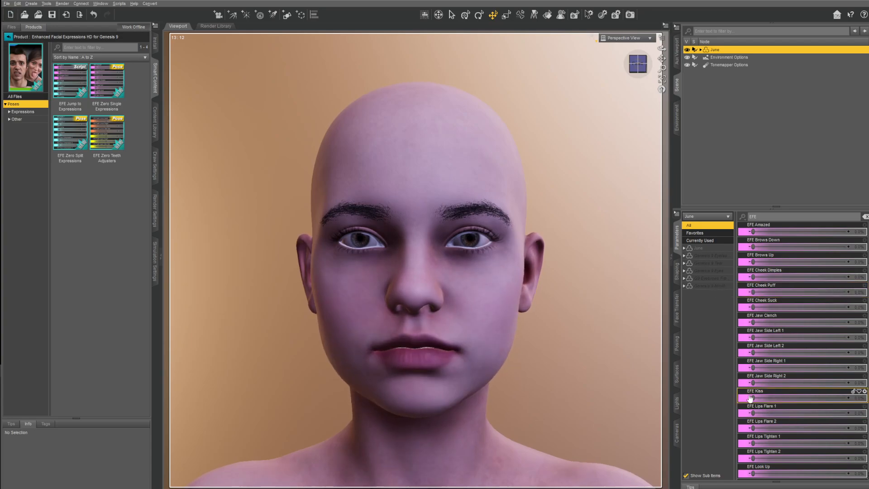
pyautogui.scroll(-3, 759, 401)
pyautogui.moveTo(753, 368); pyautogui.dragTo(785, 368)
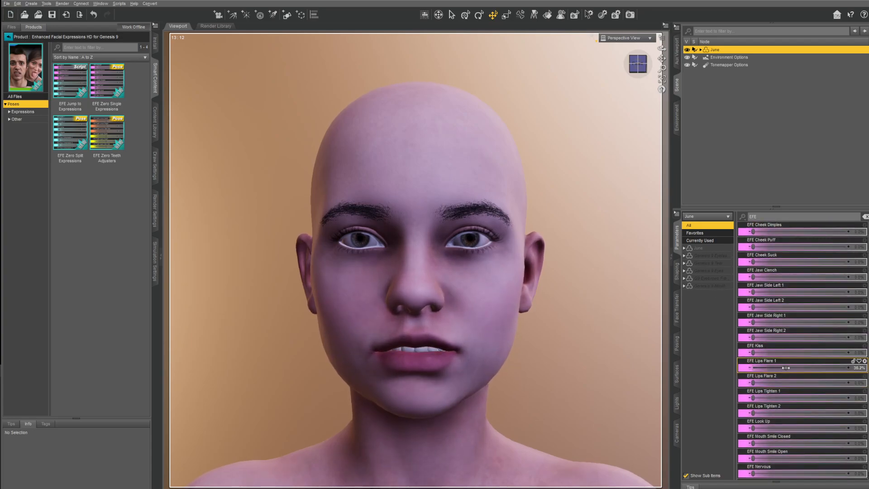
pyautogui.scroll(-10, 769, 375)
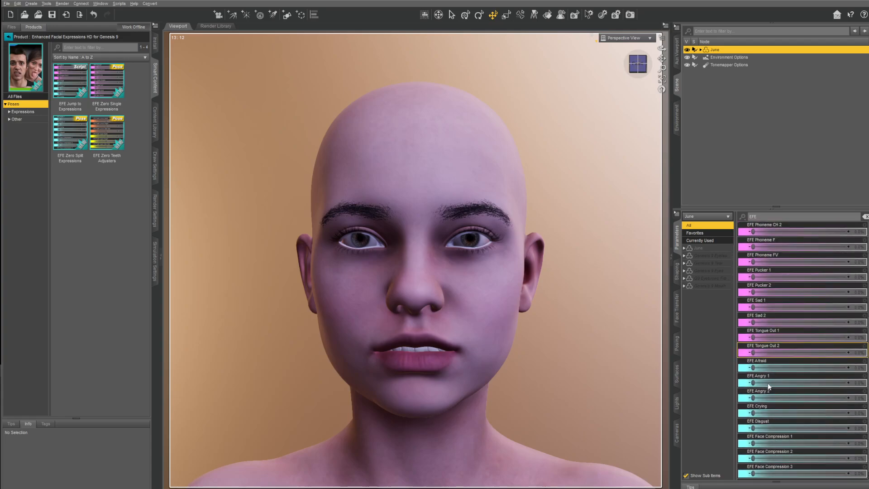
# Step: Blend full-face expressions by setting EFE Afraid to 49.0%, EFE Angry 2 to 28.3%, EFE Face Compression 1 to 18.2% and EFE Fear 1 to 13.4%
pyautogui.moveTo(753, 368); pyautogui.dragTo(799, 372)
pyautogui.scroll(-3, 796, 326)
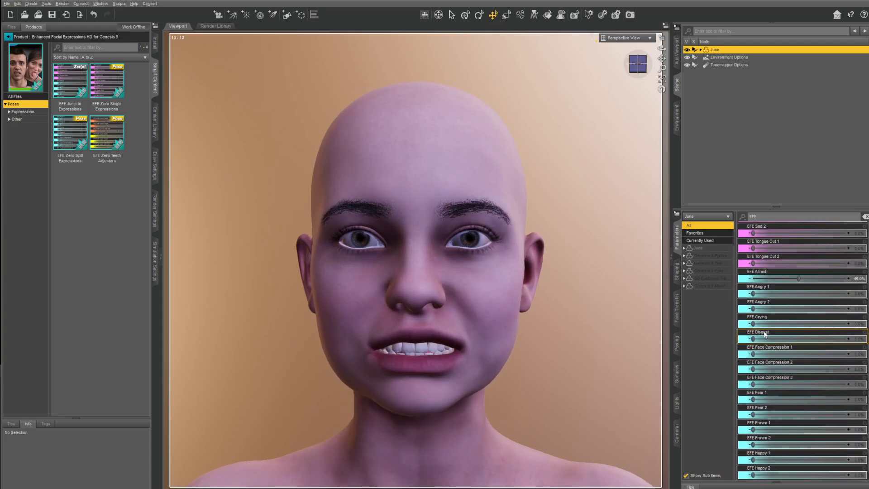
pyautogui.moveTo(753, 307); pyautogui.dragTo(779, 308)
pyautogui.moveTo(753, 337); pyautogui.dragTo(752, 367)
pyautogui.click(758, 398)
pyautogui.moveTo(753, 397)
pyautogui.mouseDown()
pyautogui.moveTo(777, 398)
pyautogui.moveTo(764, 399)
pyautogui.mouseUp()
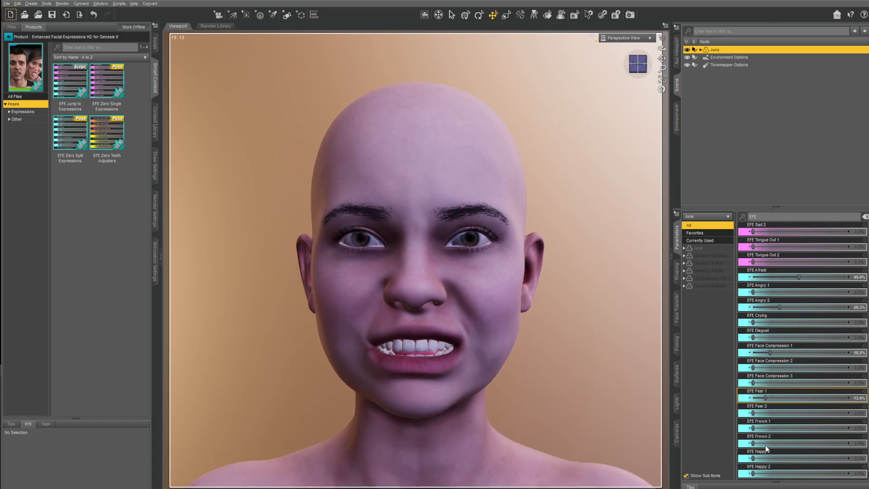
# Step: Set EFE Pain to 20.2%, and try EFE Happy 2, EFE Rage and EFE Surprise 1, returning those three to zero
pyautogui.scroll(-5, 798, 364)
pyautogui.click(752, 335)
pyautogui.moveTo(753, 336); pyautogui.dragTo(716, 339)
pyautogui.moveTo(752, 382); pyautogui.dragTo(717, 384)
pyautogui.moveTo(760, 368); pyautogui.dragTo(771, 368)
pyautogui.scroll(-3, 810, 388)
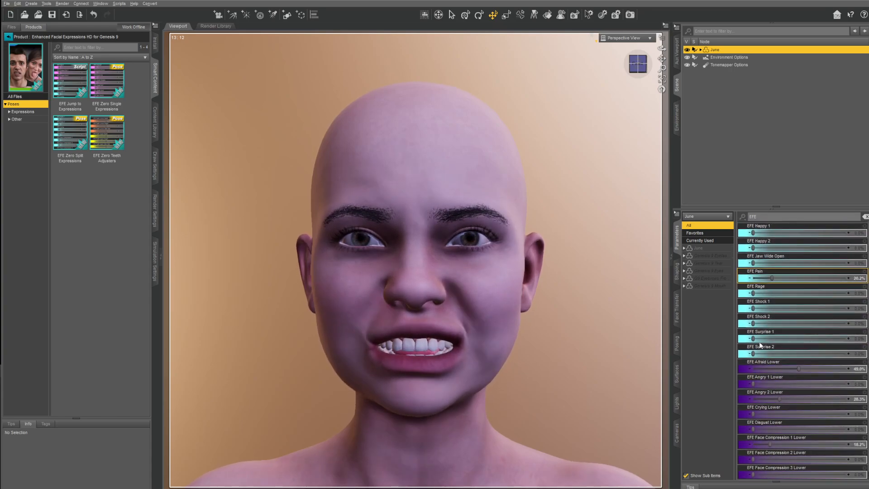
pyautogui.click(752, 338)
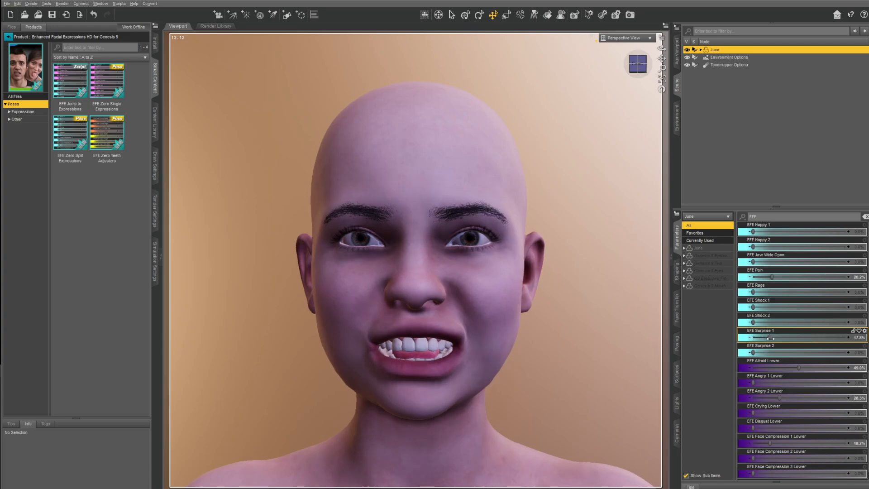
# Step: Reduce EFE Angry 2 Lower to about 16% and return EFE Afraid Lower to zero
pyautogui.scroll(-3, 801, 328)
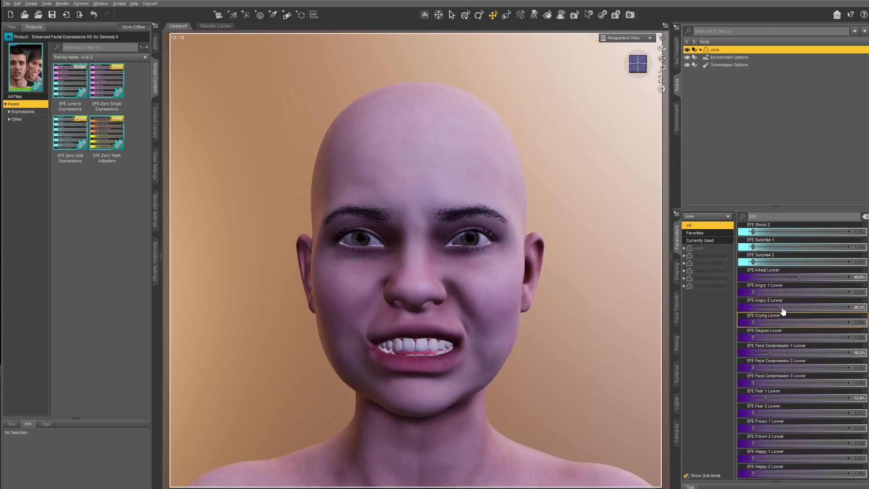
pyautogui.moveTo(779, 309); pyautogui.dragTo(771, 307)
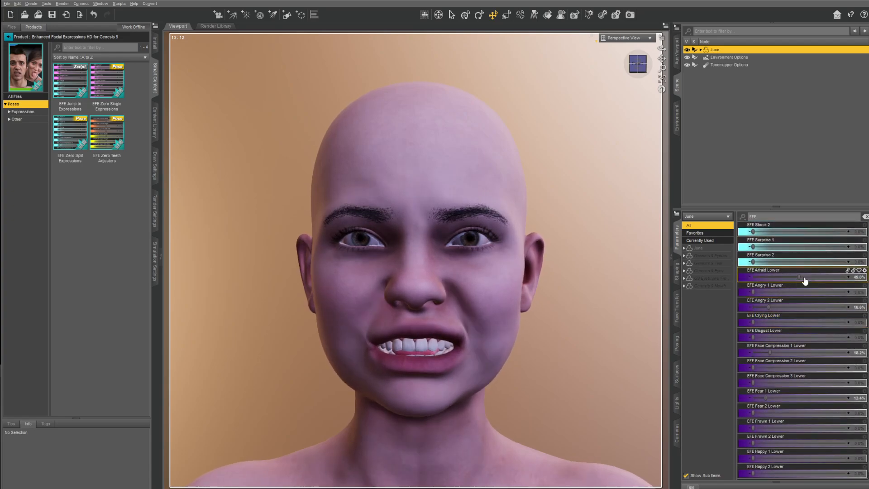
pyautogui.moveTo(802, 279); pyautogui.dragTo(729, 282)
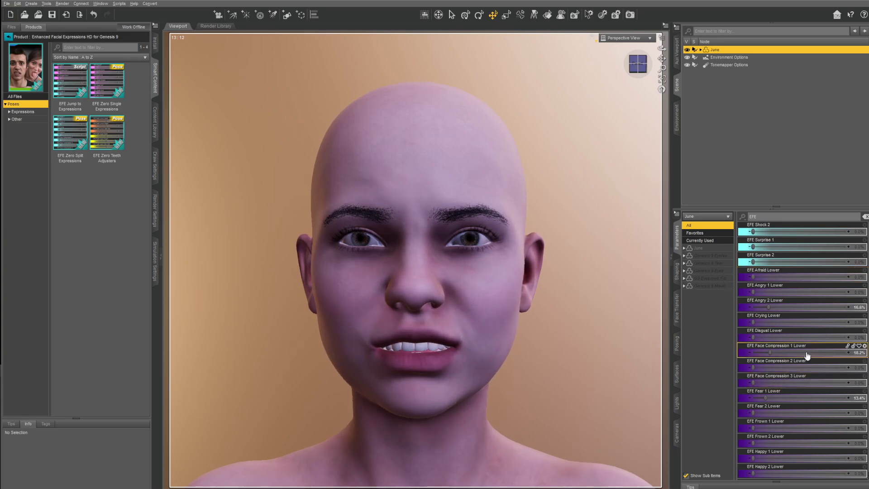
# Step: Set EFE Frown 2 Lower to 26.7% and EFE Pain Lower to 61.1%, and try EFE Shock 2 Lower, returning it to zero
pyautogui.scroll(-3, 774, 362)
pyautogui.moveTo(770, 353)
pyautogui.mouseDown()
pyautogui.moveTo(796, 353)
pyautogui.moveTo(777, 353)
pyautogui.mouseUp()
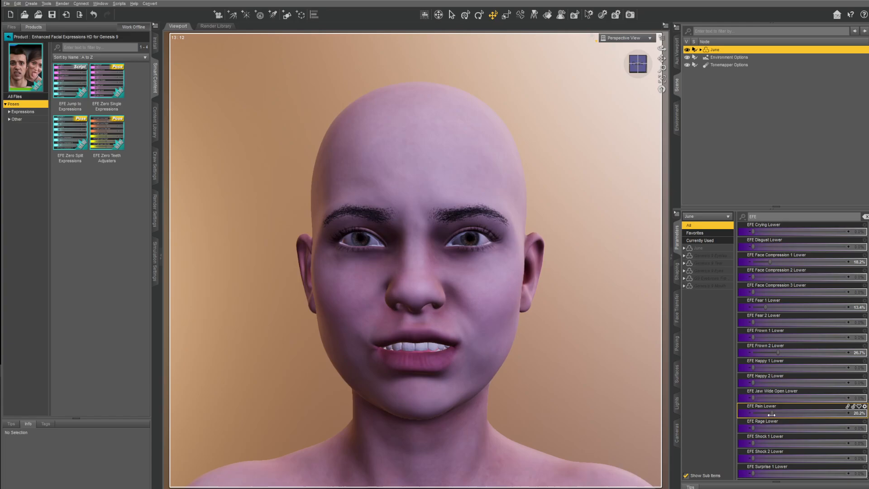
pyautogui.moveTo(771, 414); pyautogui.dragTo(785, 414)
pyautogui.scroll(-3, 785, 410)
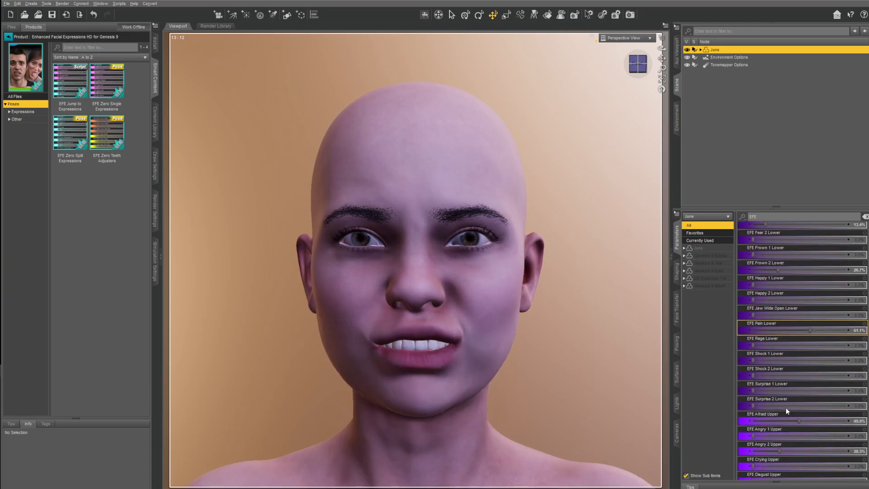
pyautogui.scroll(-1, 786, 409)
pyautogui.moveTo(756, 367); pyautogui.dragTo(713, 372)
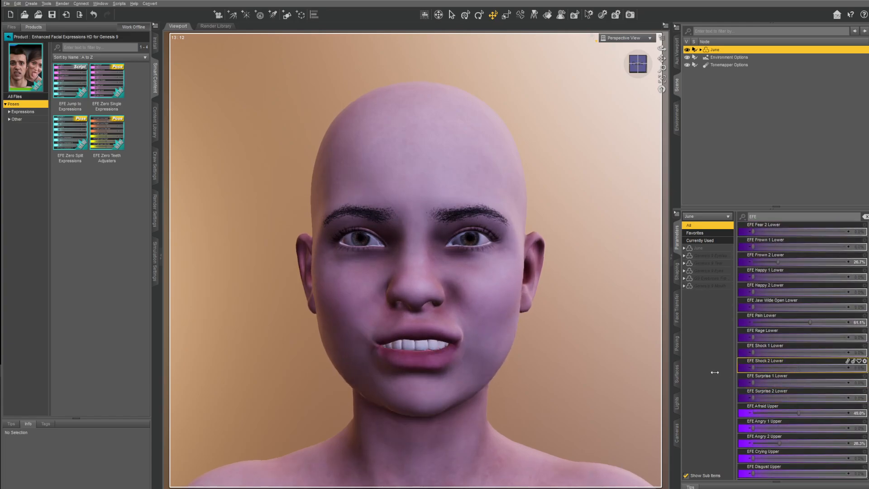
# Step: Set EFE Angry 1 Upper to about 47% and return EFE Pain Lower to zero
pyautogui.scroll(-3, 793, 398)
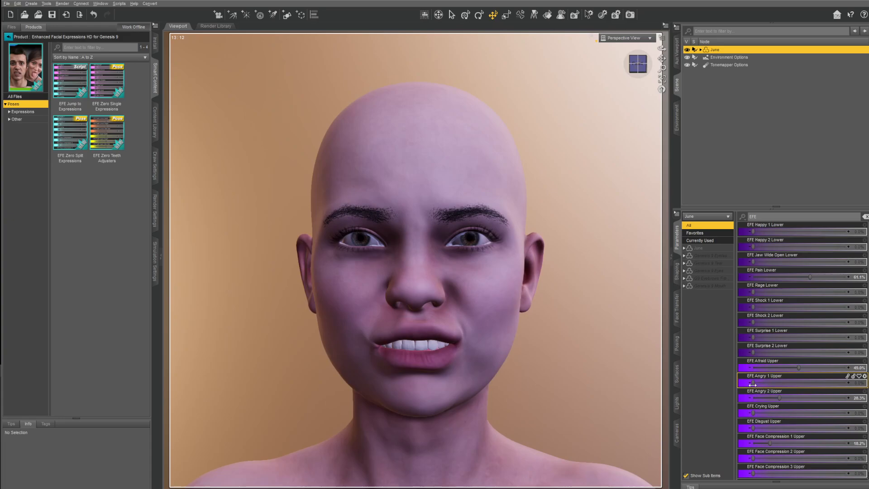
pyautogui.moveTo(753, 383); pyautogui.dragTo(796, 384)
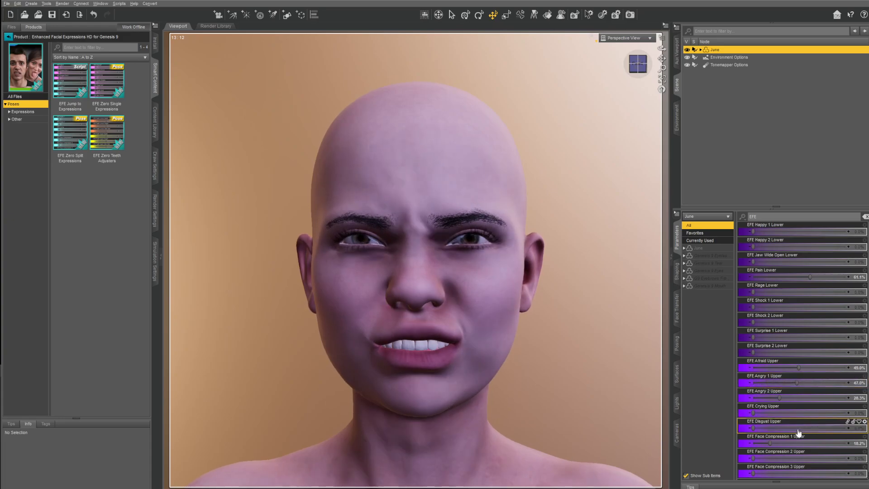
pyautogui.scroll(3, 806, 344)
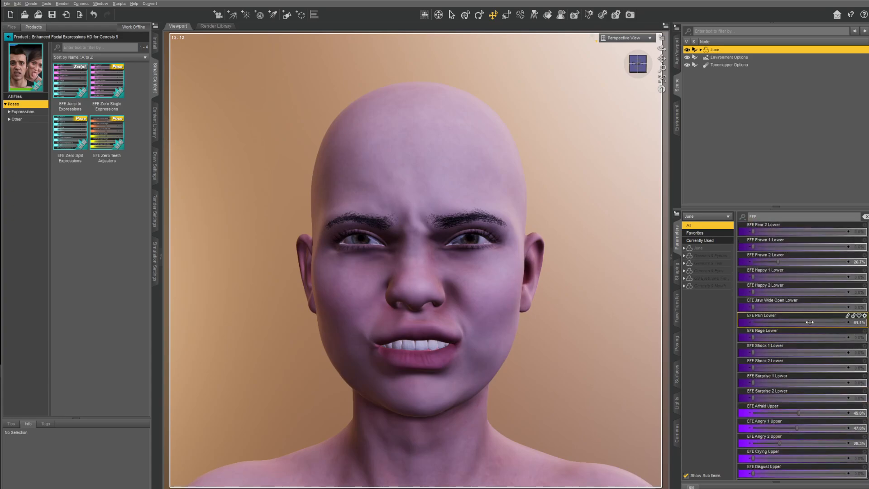
pyautogui.moveTo(809, 321); pyautogui.dragTo(724, 324)
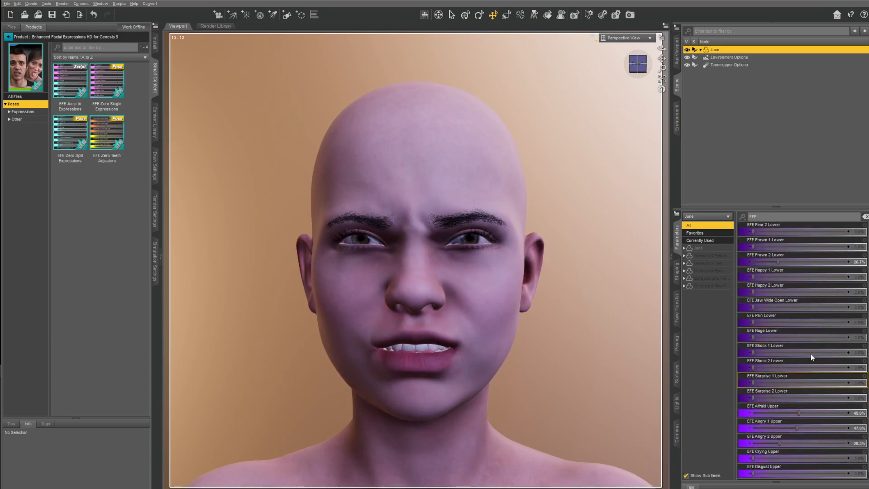
# Step: Set EFE Fear 2 Upper to 45.7%, EFE Pain Upper to 57.1% and EFE Shock 2 Upper to 34.8%
pyautogui.scroll(-12, 812, 369)
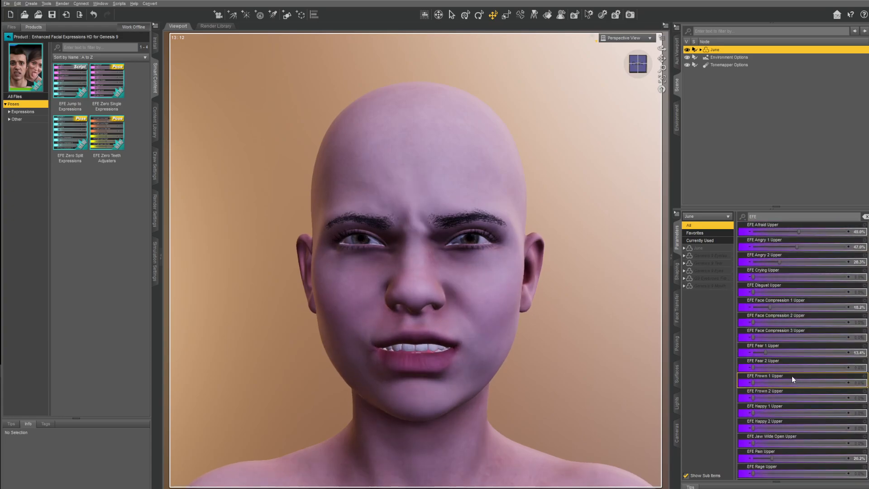
pyautogui.moveTo(792, 368); pyautogui.dragTo(845, 367)
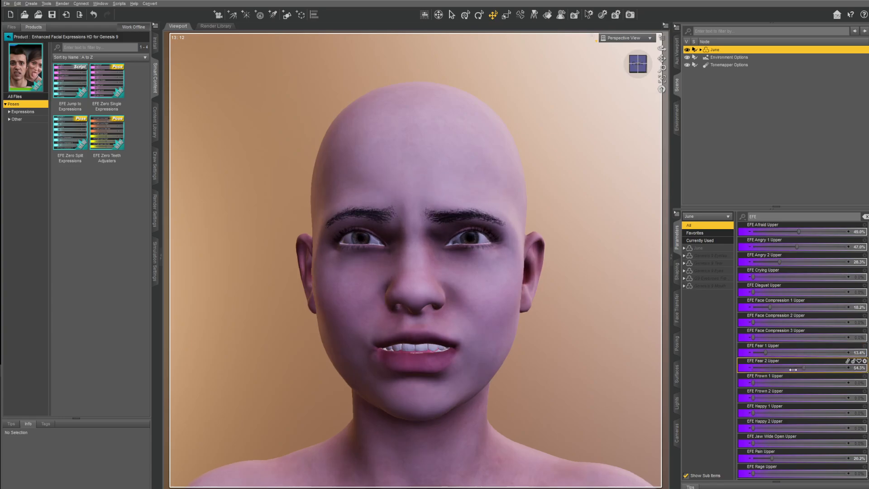
pyautogui.moveTo(793, 369); pyautogui.dragTo(801, 370)
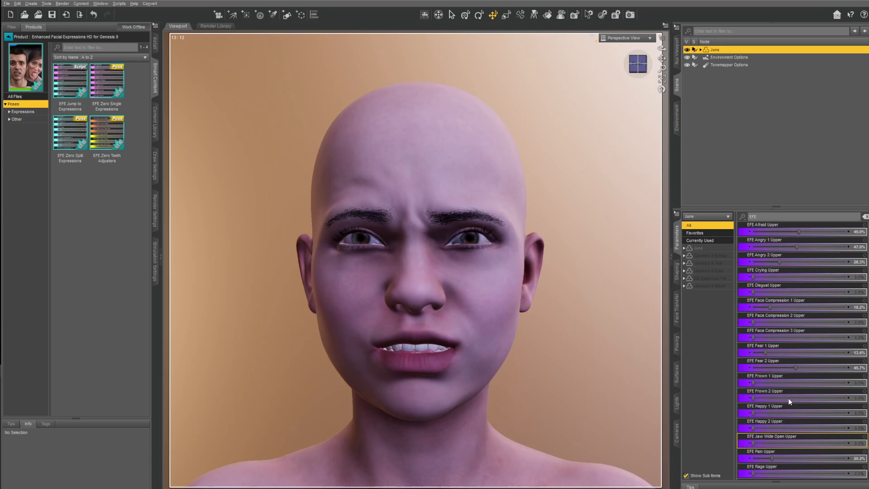
pyautogui.scroll(-3, 792, 407)
pyautogui.moveTo(771, 415); pyautogui.dragTo(806, 414)
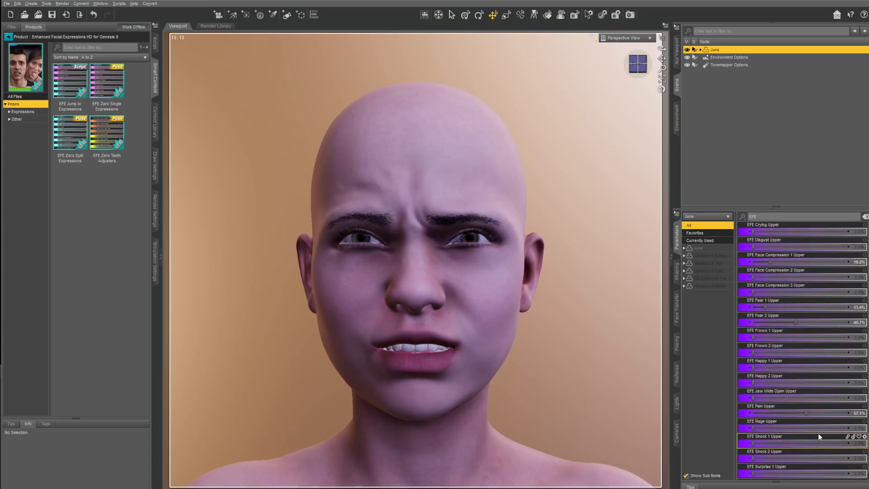
pyautogui.scroll(-7, 803, 399)
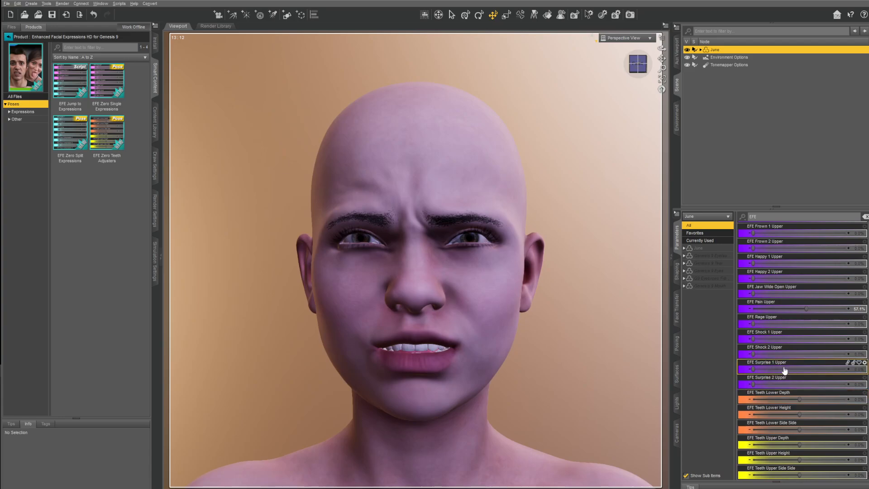
pyautogui.moveTo(753, 353); pyautogui.dragTo(785, 354)
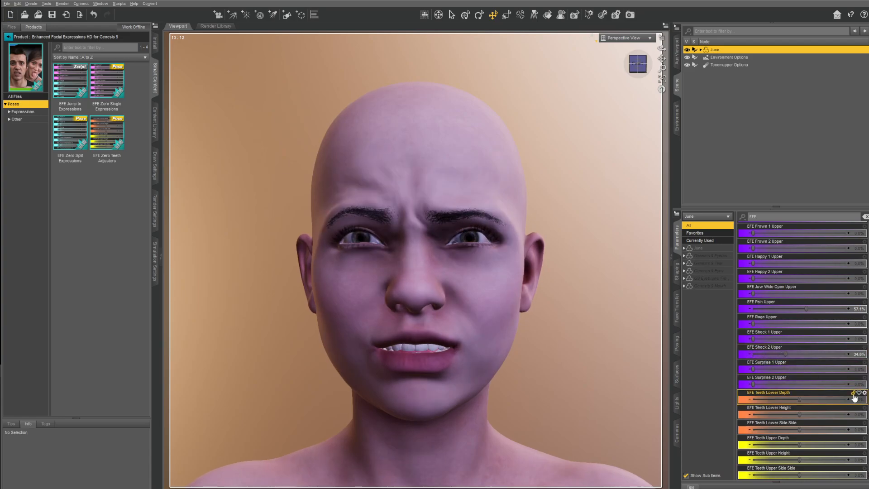
# Step: Set EFE Teeth Lower Depth to -5.3% and EFE Teeth Upper Depth to 6.3%, and undo the change to EFE Teeth Upper Side Side
pyautogui.scroll(4, 799, 406)
pyautogui.scroll(-4, 778, 351)
pyautogui.moveTo(791, 399); pyautogui.dragTo(804, 398)
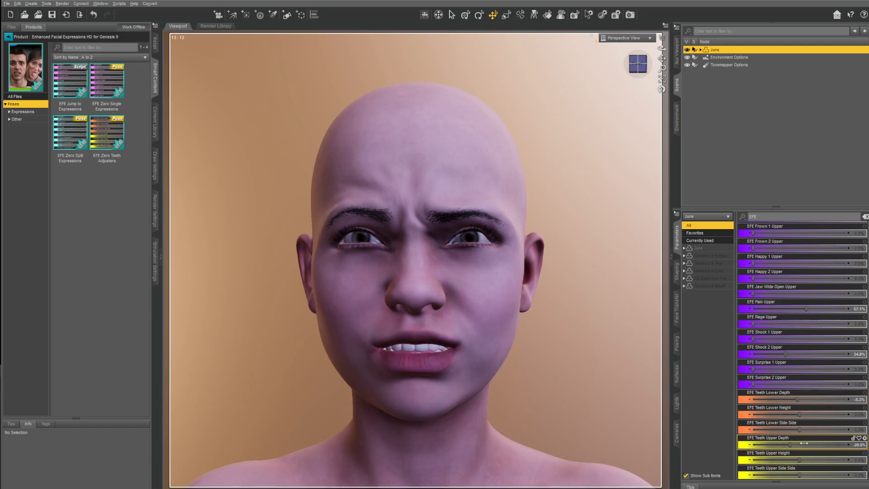
pyautogui.moveTo(804, 442); pyautogui.dragTo(806, 443)
pyautogui.moveTo(798, 475); pyautogui.dragTo(795, 476)
pyautogui.hotkey('ctrl', 'z')
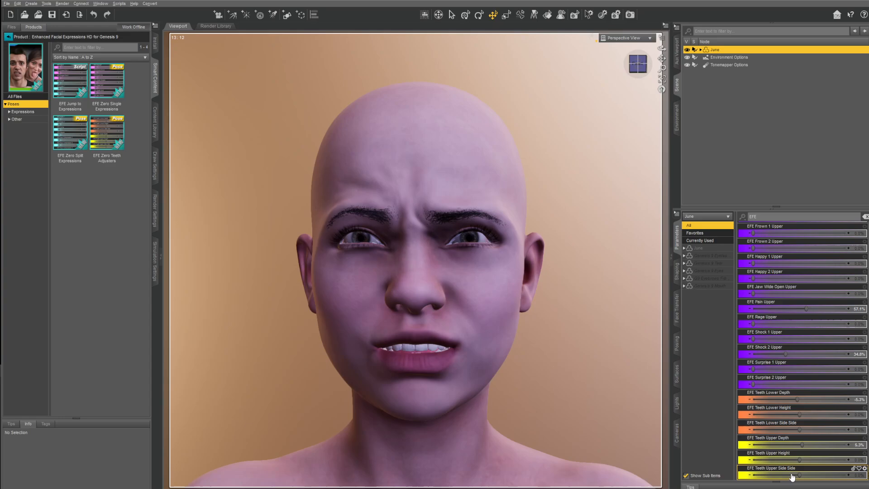
# Step: Set EFE Brows Up to about 32% and EFE Brows Down to about 14%, and try EFE Amazed, returning it to zero
pyautogui.scroll(-10, 794, 354)
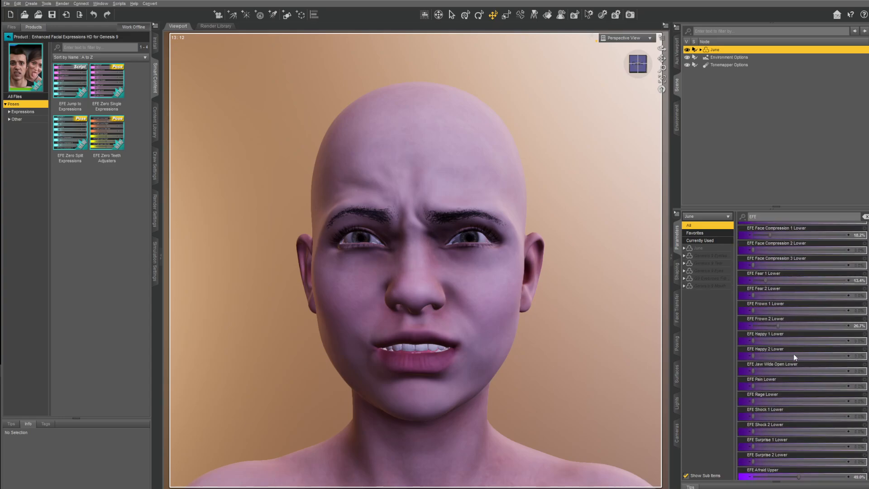
pyautogui.scroll(-15, 793, 354)
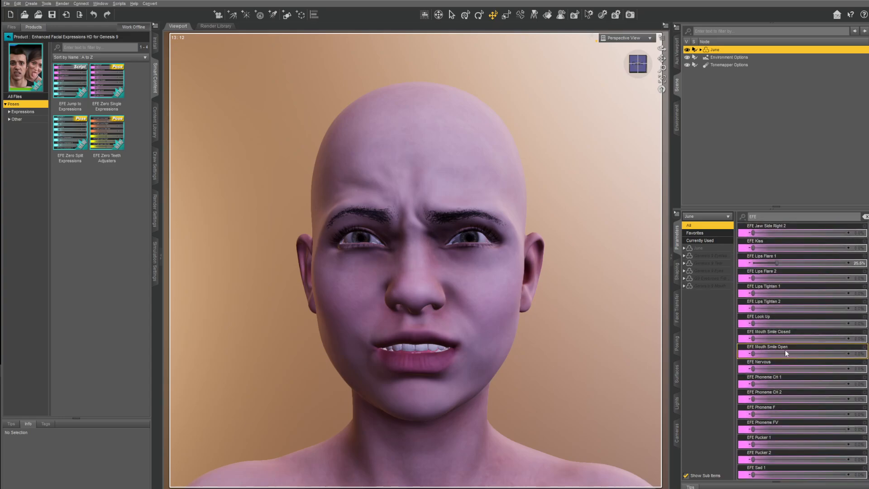
pyautogui.scroll(1, 811, 307)
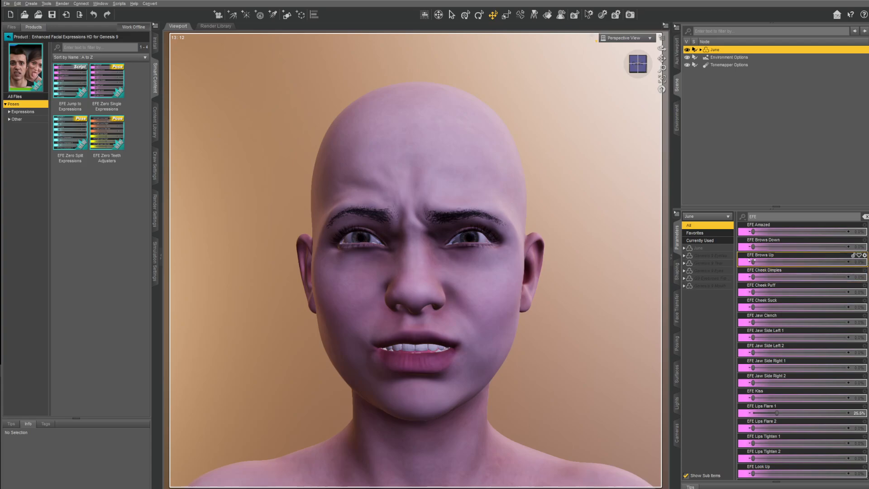
pyautogui.moveTo(753, 261); pyautogui.dragTo(772, 261)
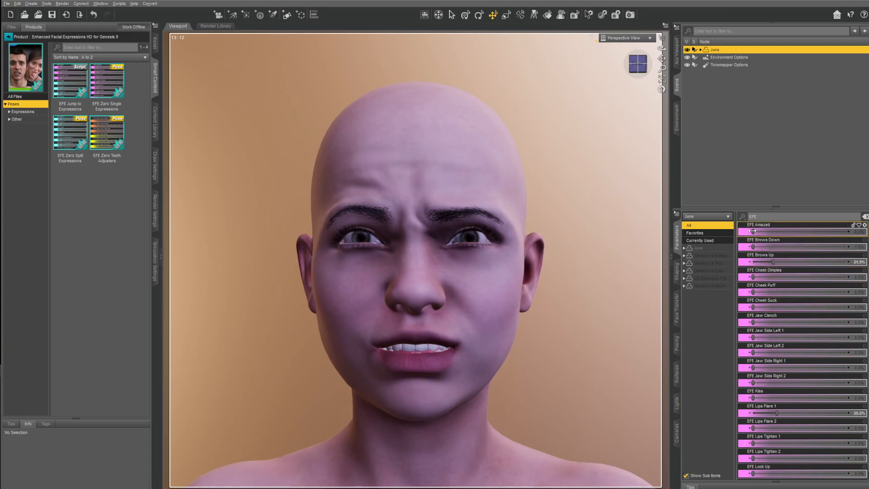
pyautogui.moveTo(753, 231); pyautogui.dragTo(767, 233)
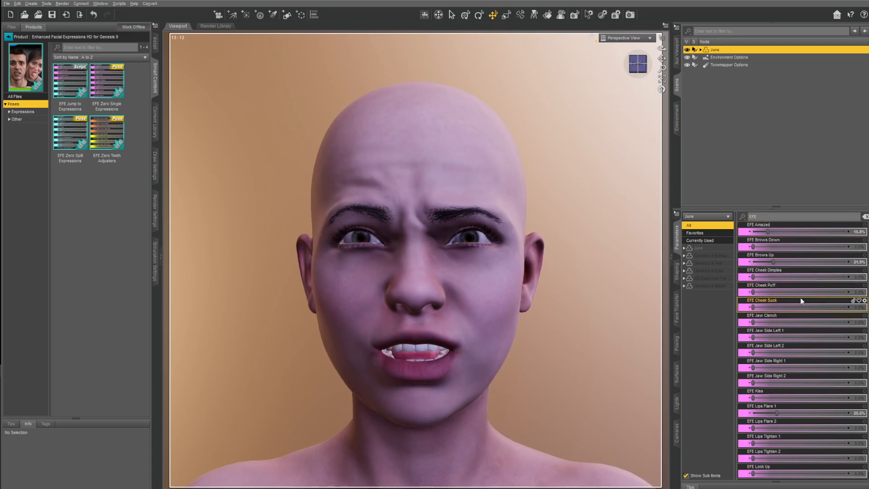
pyautogui.moveTo(767, 232); pyautogui.dragTo(782, 261)
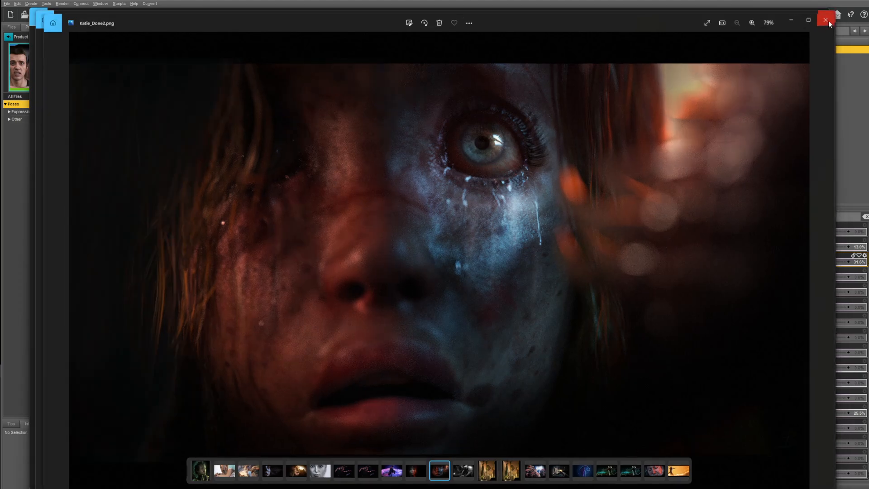
# Step: Examine the skin and wrinkle detail in the example render Santa_Sleeprevised.png at 200%, and close the open image viewers
pyautogui.click(829, 19)
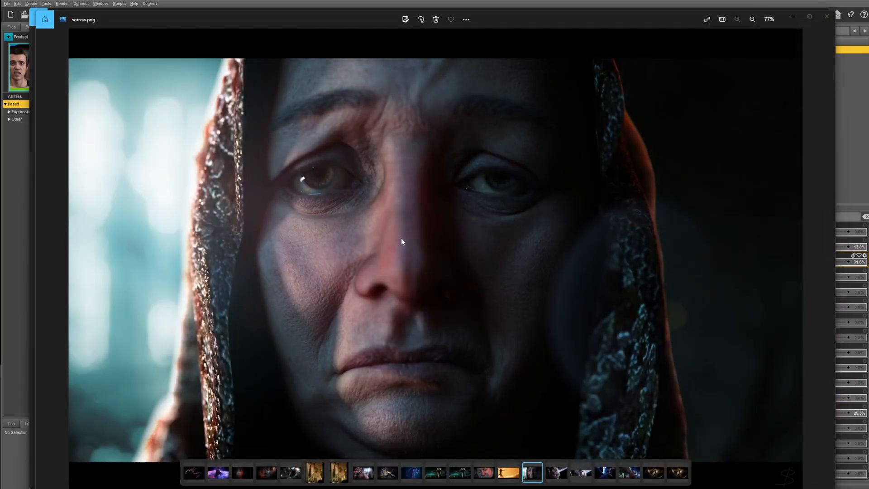
pyautogui.scroll(5, 402, 241)
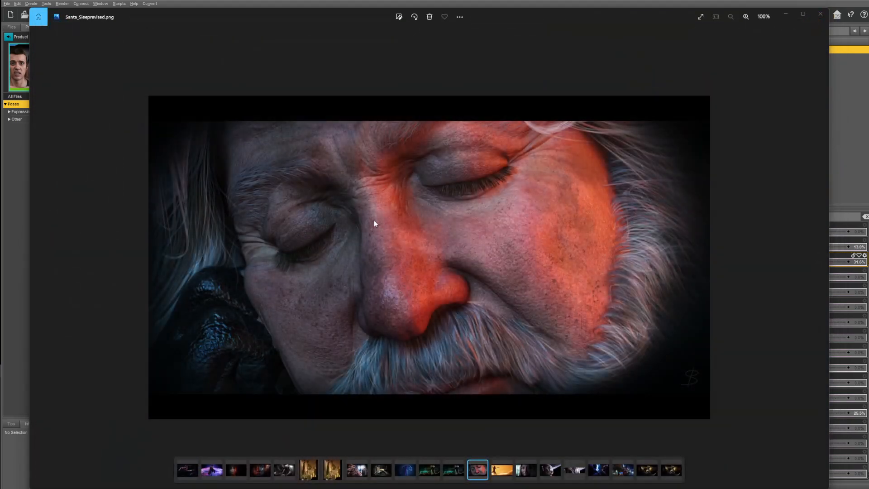
pyautogui.scroll(5, 374, 220)
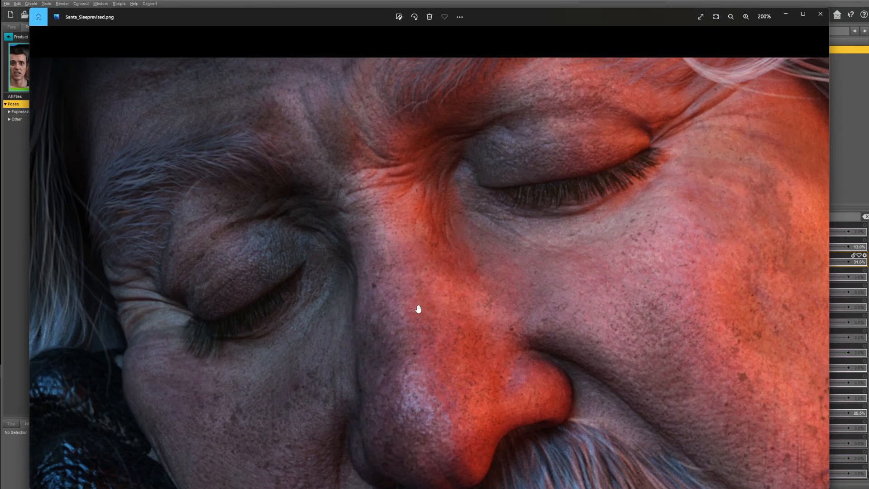
pyautogui.moveTo(419, 307); pyautogui.dragTo(395, 256)
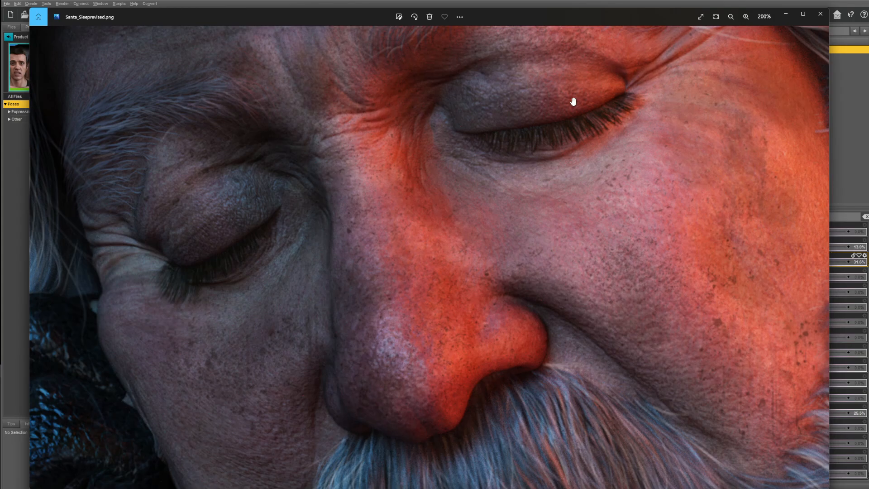
pyautogui.moveTo(601, 310); pyautogui.dragTo(563, 252)
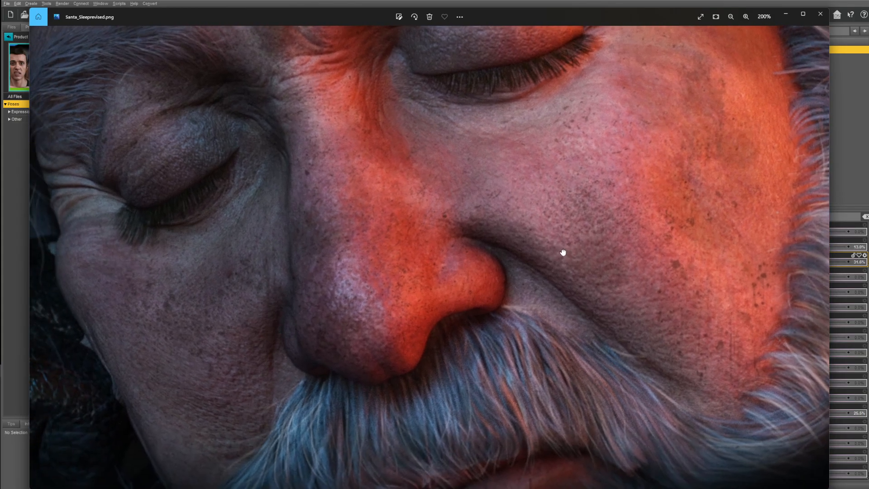
pyautogui.moveTo(359, 221); pyautogui.dragTo(442, 291)
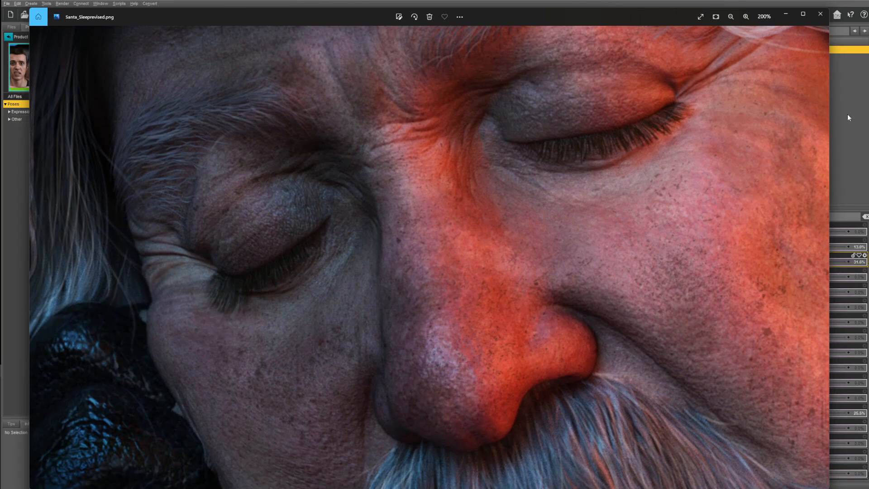
pyautogui.click(820, 14)
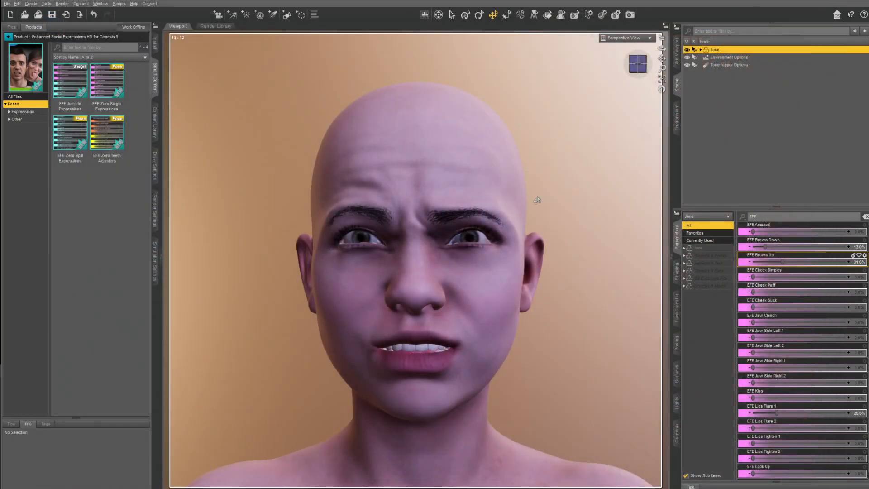
# Step: Set EFE Look Up to about 40% and switch the viewport to the Iray rendered preview
pyautogui.scroll(-5, 788, 395)
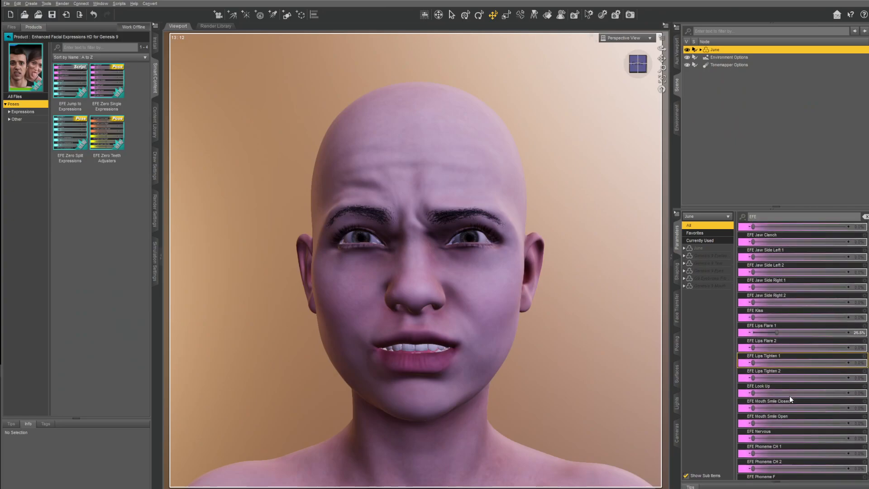
pyautogui.moveTo(753, 383); pyautogui.dragTo(791, 382)
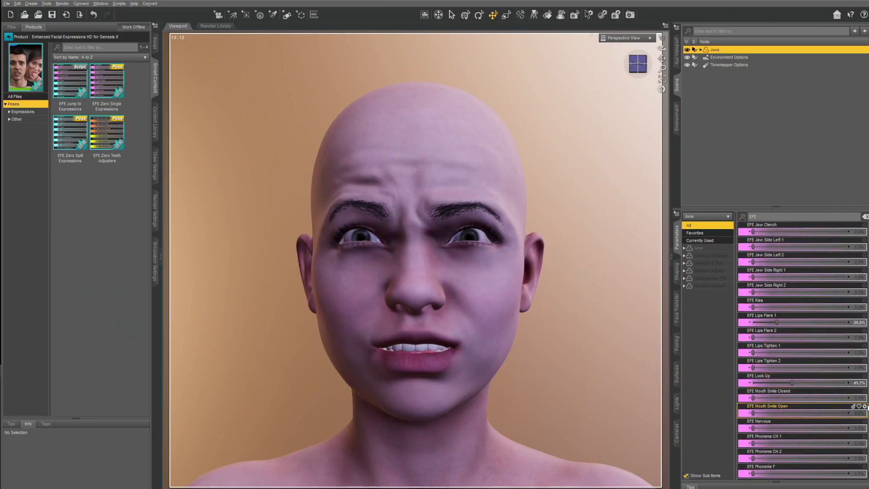
pyautogui.click(594, 43)
pyautogui.click(593, 138)
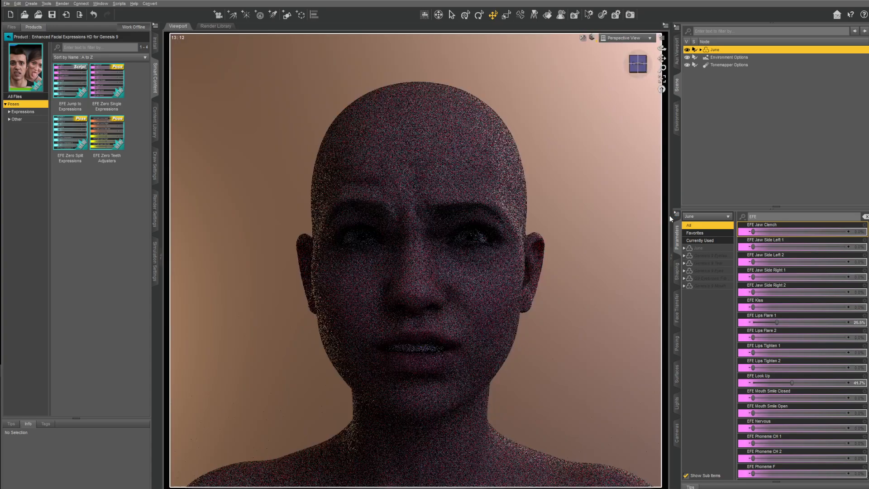
# Step: Clear the EFE parameter filter and set the Exposure Value of Tonemapper Options to 12
pyautogui.click(720, 65)
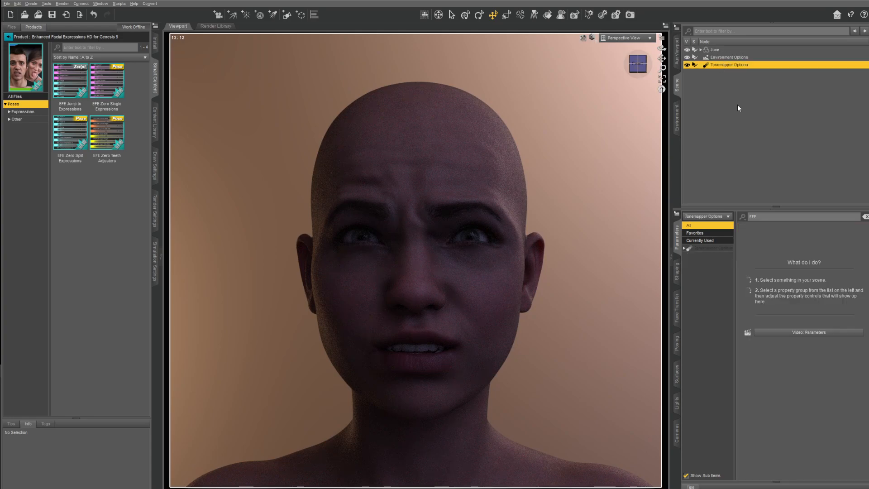
pyautogui.click(865, 217)
pyautogui.click(862, 247)
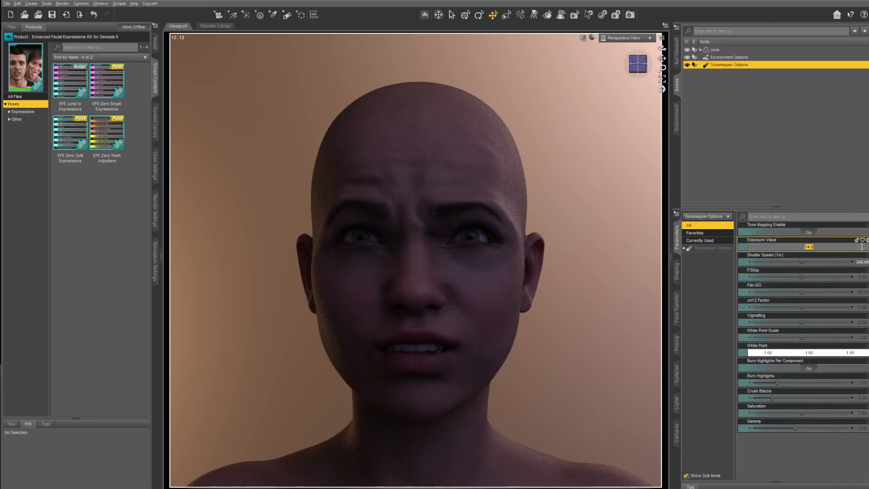
pyautogui.write('12')
pyautogui.press('Return')
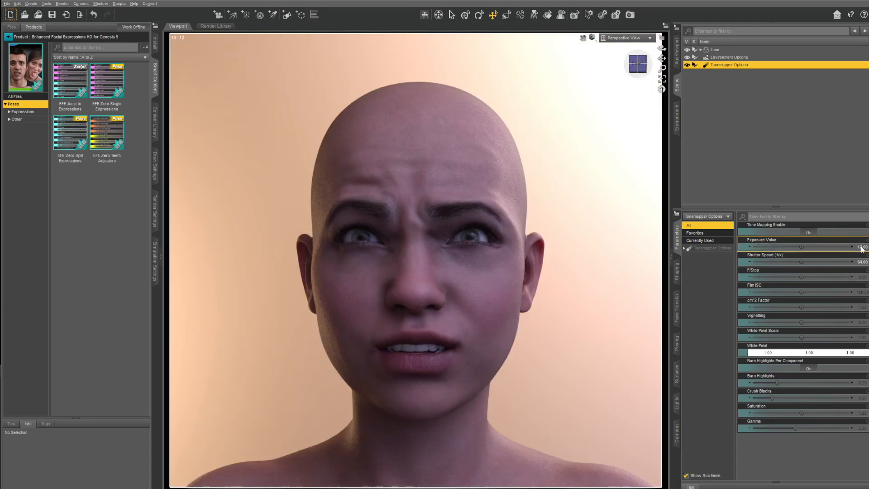
pyautogui.click(828, 274)
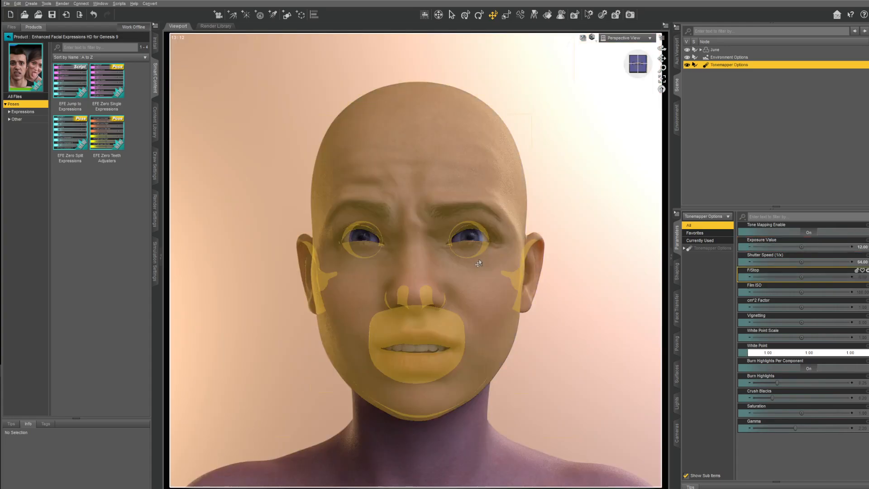
# Step: Examine the figure's rendered facial expression from farther away, in close-up and from a slightly turned angle
pyautogui.scroll(-5, 516, 316)
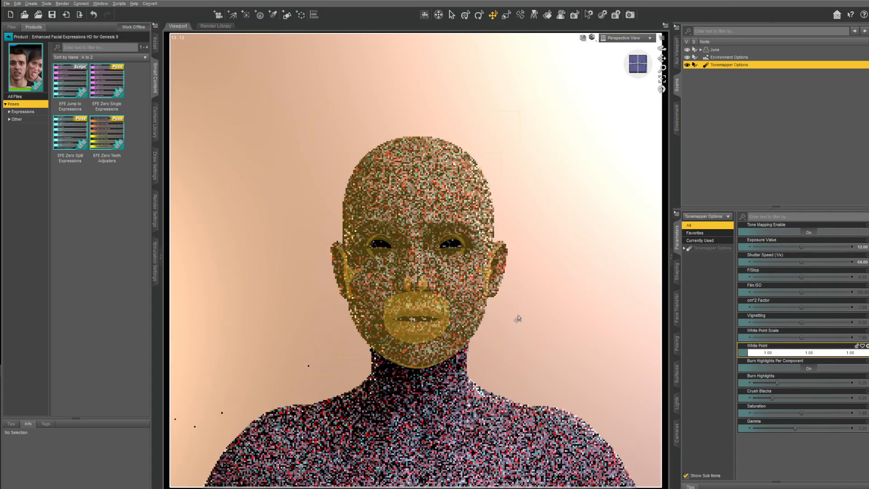
pyautogui.scroll(2, 519, 335)
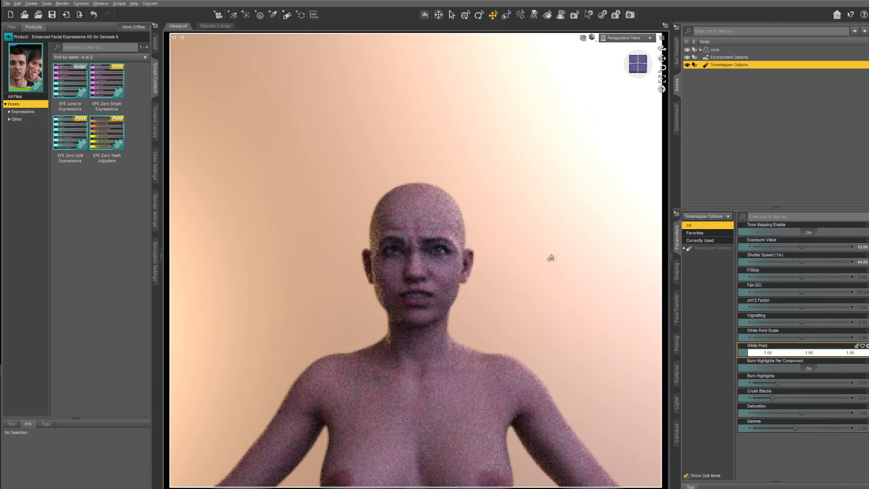
pyautogui.moveTo(662, 58); pyautogui.dragTo(666, 94)
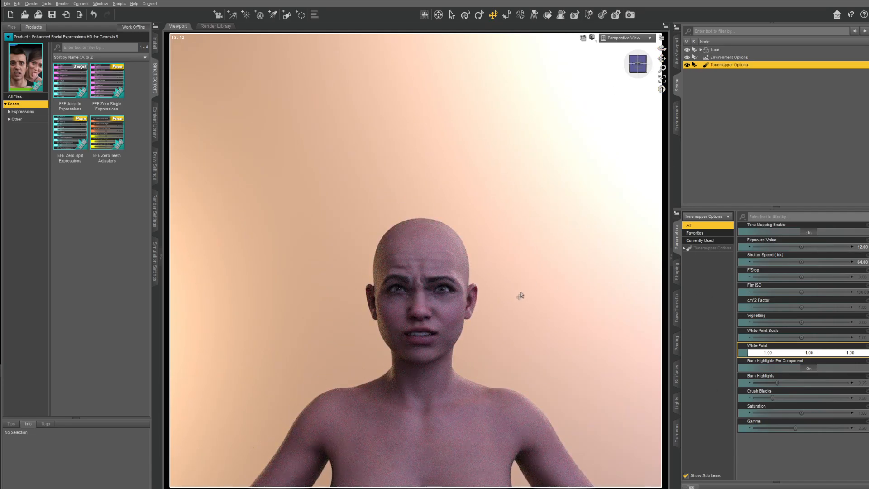
pyautogui.scroll(5, 520, 296)
pyautogui.moveTo(661, 59); pyautogui.dragTo(662, 27)
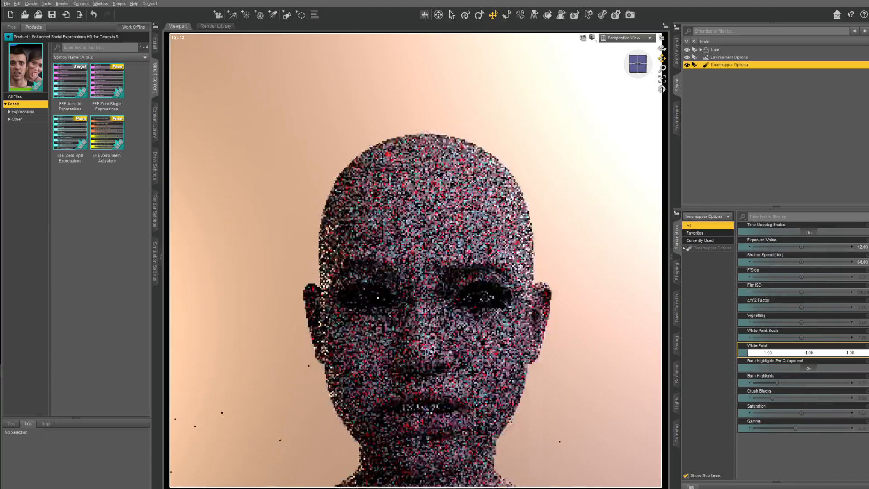
pyautogui.scroll(5, 609, 171)
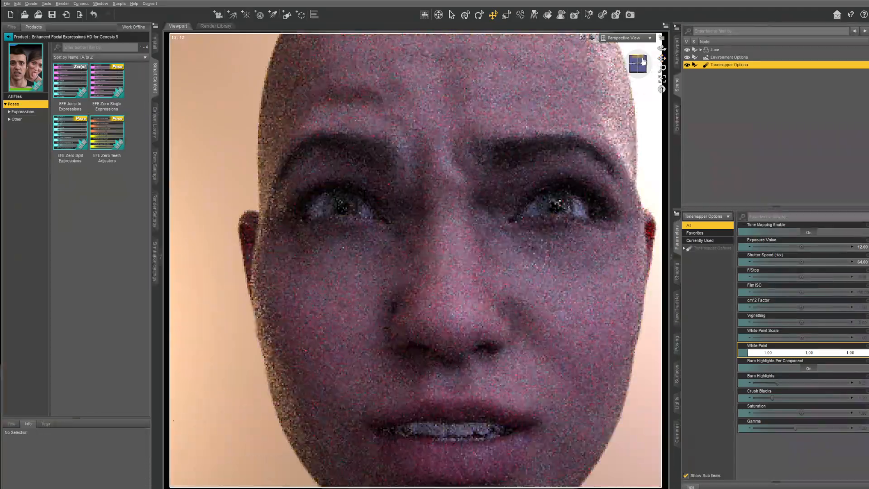
pyautogui.moveTo(643, 61); pyautogui.dragTo(677, 135)
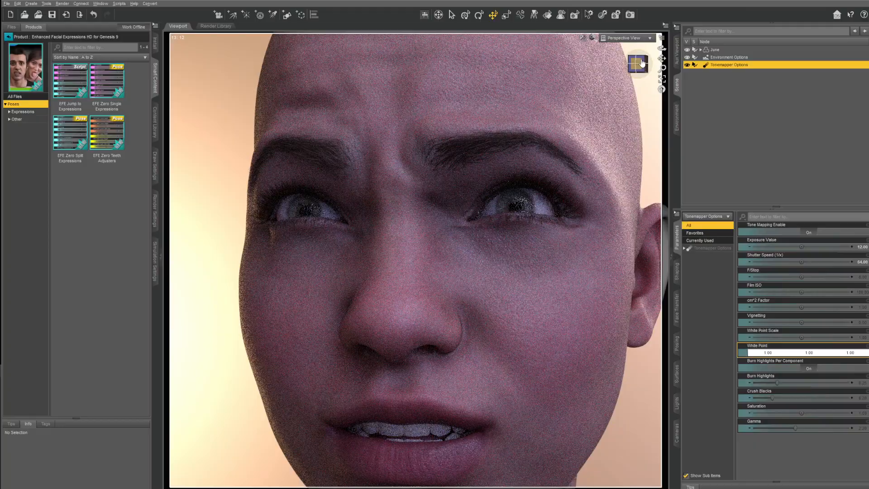
pyautogui.click(643, 62)
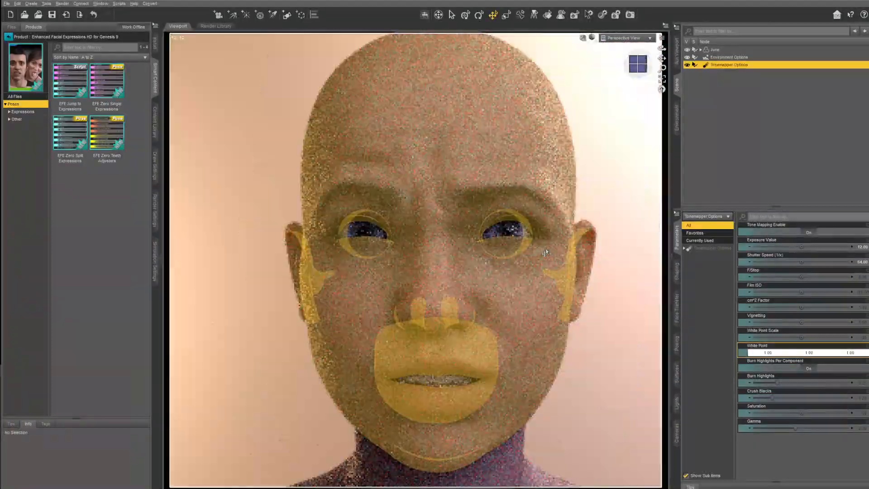